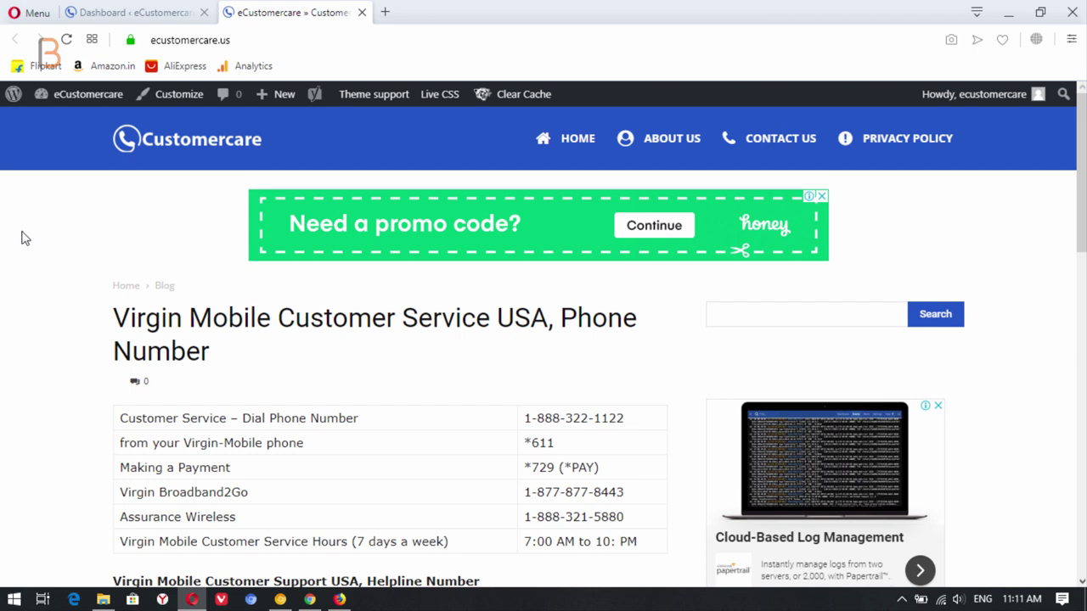
pyautogui.click(282, 603)
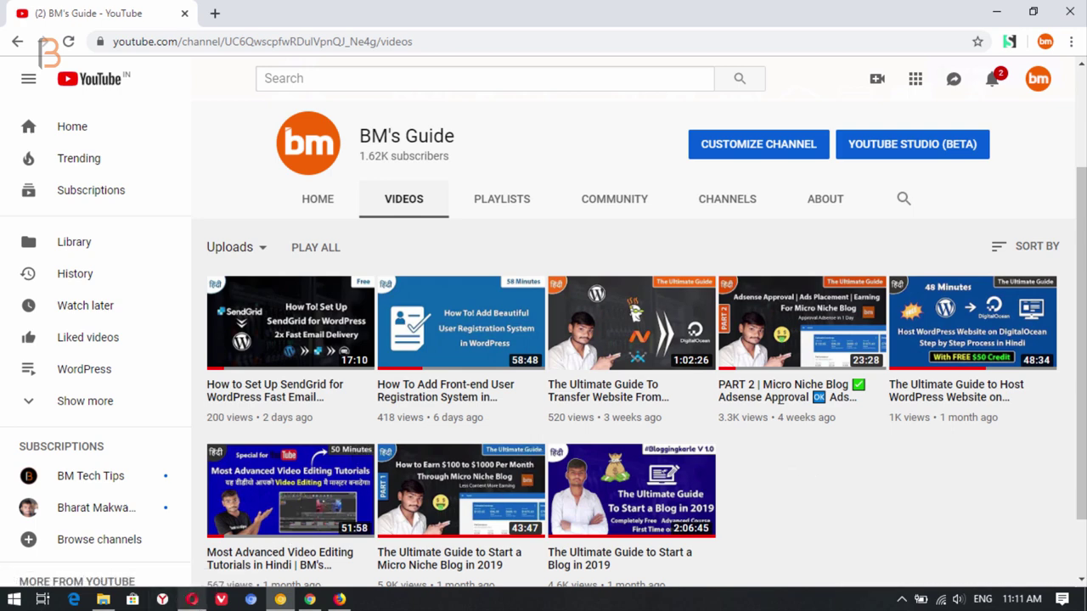
pyautogui.click(192, 599)
# Step: Search the WordPress plugin directory for "Email Notification" from the site's admin dashboard
pyautogui.hotkey('ctrl', 'Tab')
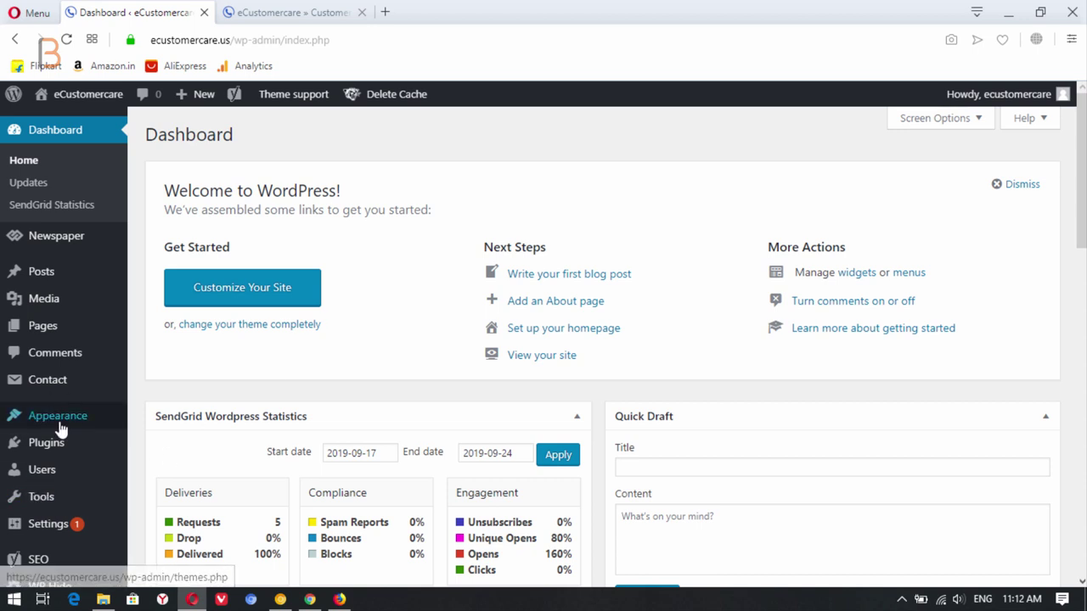
pyautogui.moveTo(54, 447)
pyautogui.click(160, 467)
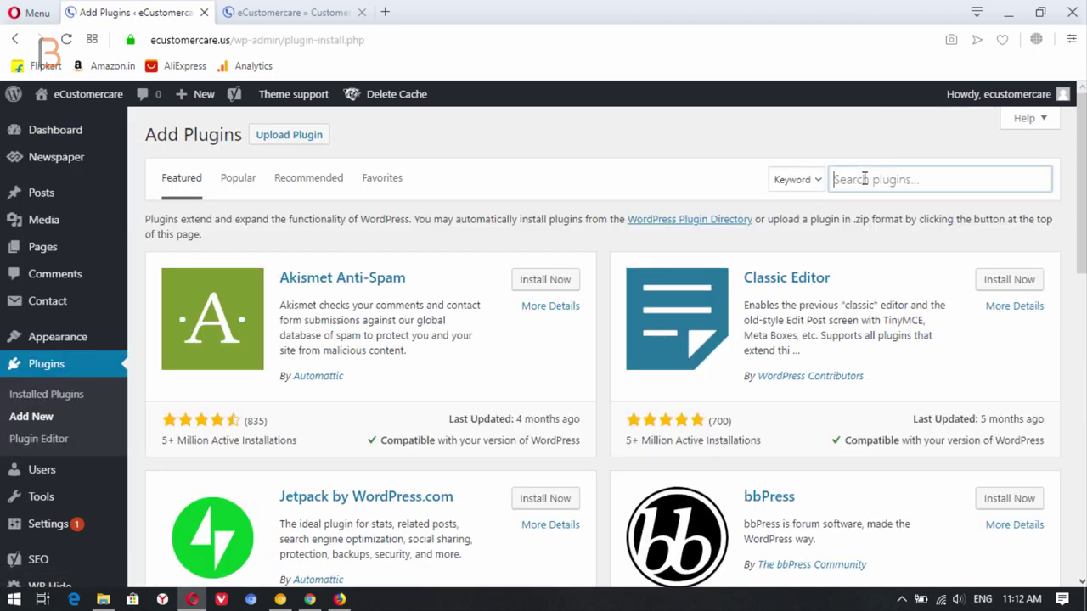
pyautogui.click(865, 179)
pyautogui.write('Email Notification')
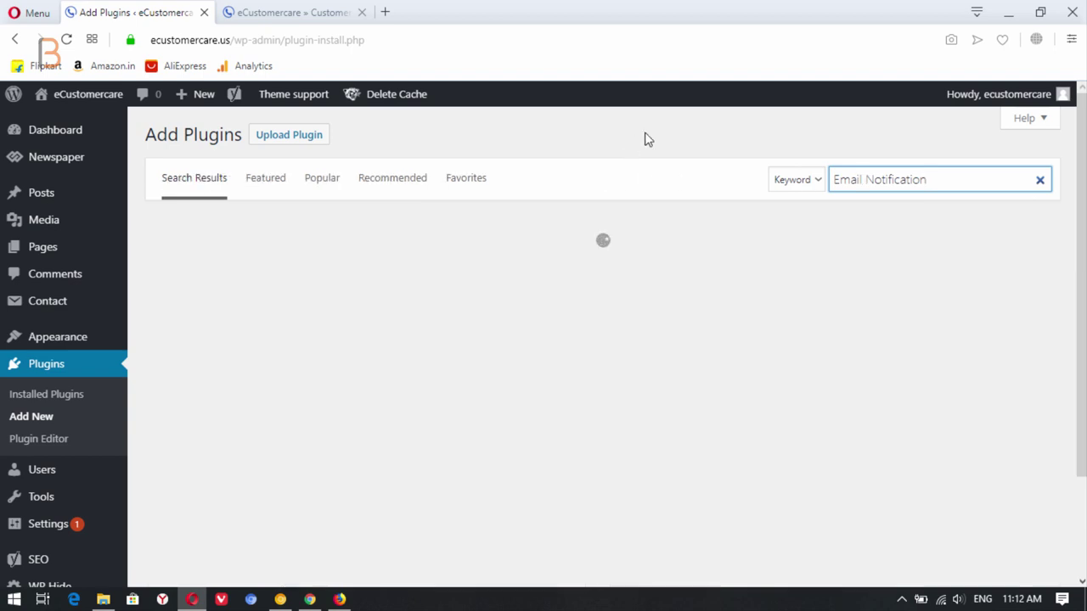
# Step: Install and activate the Email Subscribers & Newsletters plugin by Icegram
pyautogui.scroll(-1, 428, 488)
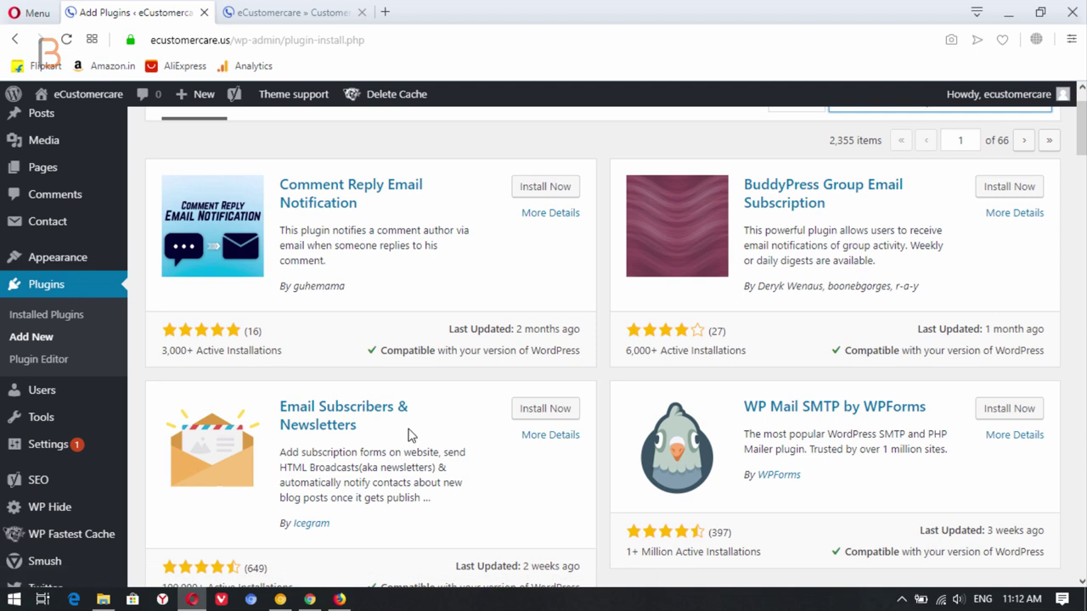
pyautogui.click(540, 413)
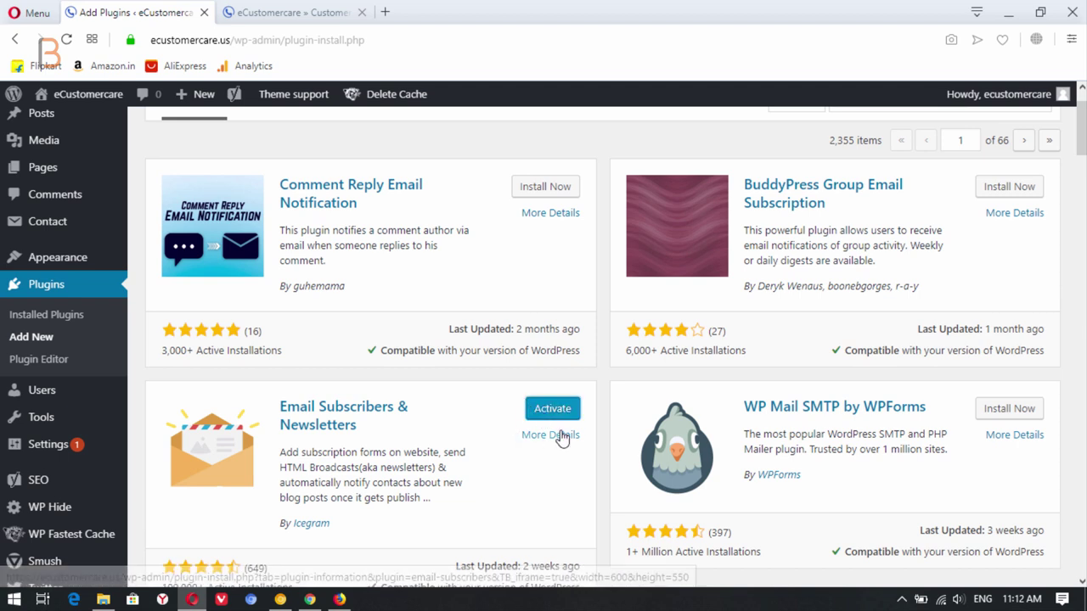
pyautogui.click(545, 416)
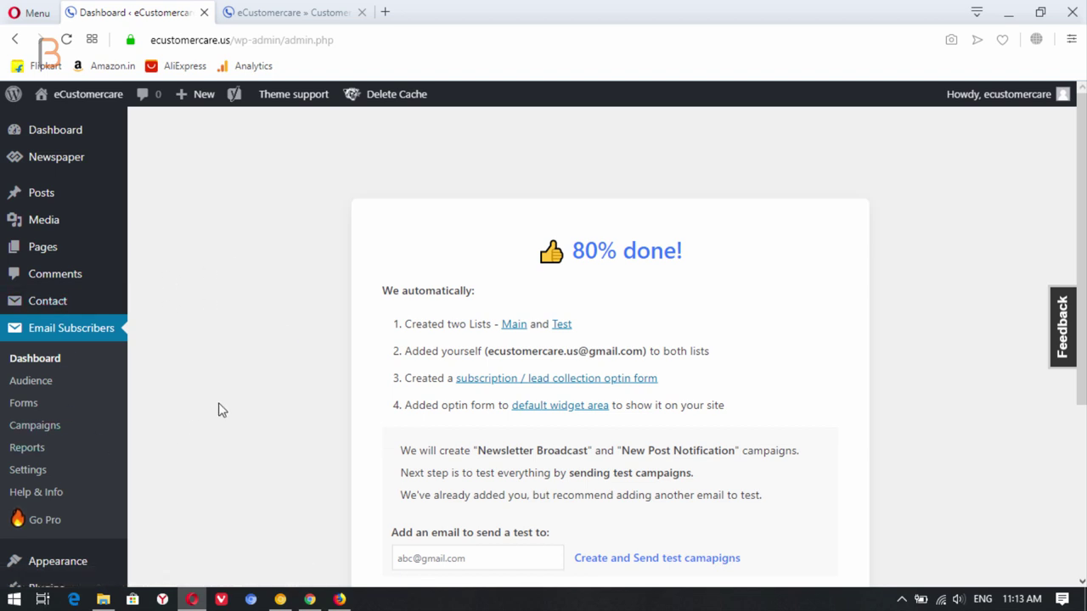
# Step: Add the Email Subscribers widget with First Form to the Newspaper default sidebar, directly below the Search widget
pyautogui.scroll(-3, 79, 342)
pyautogui.moveTo(74, 328)
pyautogui.click(164, 373)
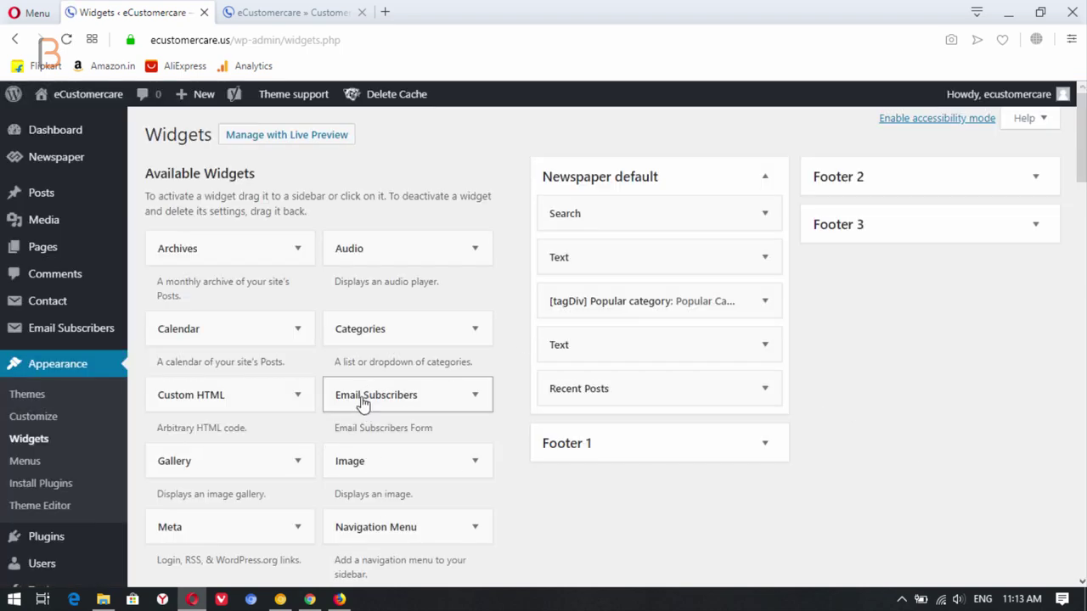
pyautogui.moveTo(363, 406); pyautogui.dragTo(594, 252)
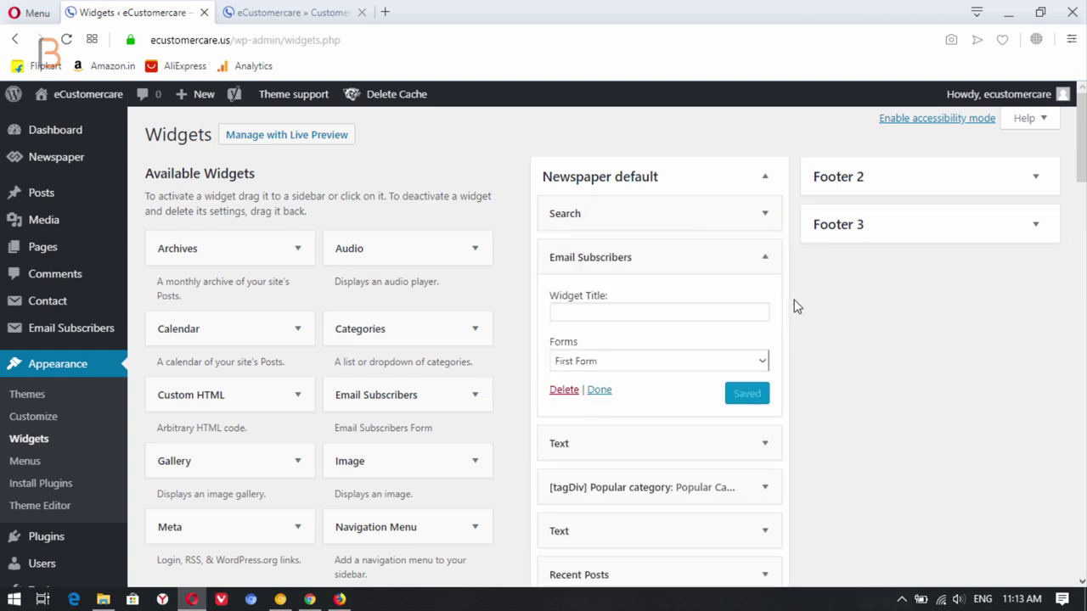
pyautogui.click(765, 259)
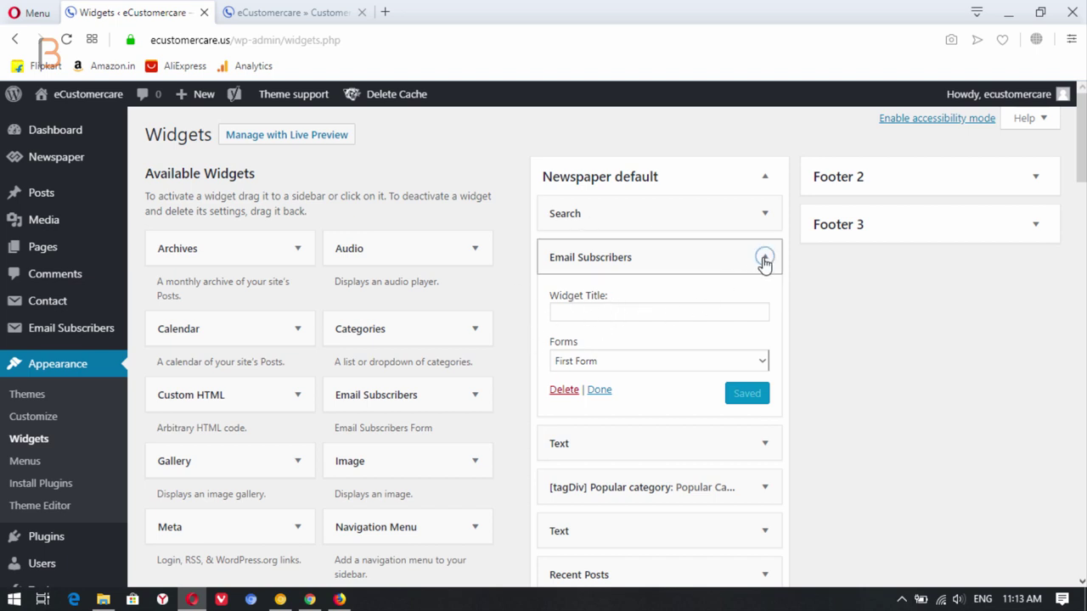
# Step: Clear the site's cache and open the site's front page in a new tab
pyautogui.click(393, 138)
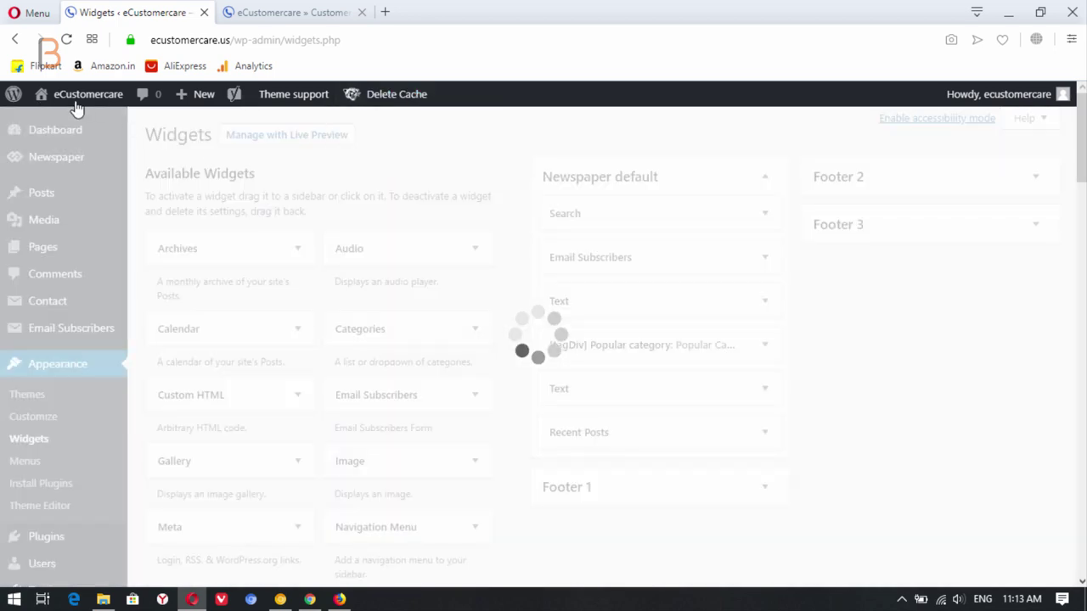
pyautogui.moveTo(77, 109)
pyautogui.middleClick(105, 128)
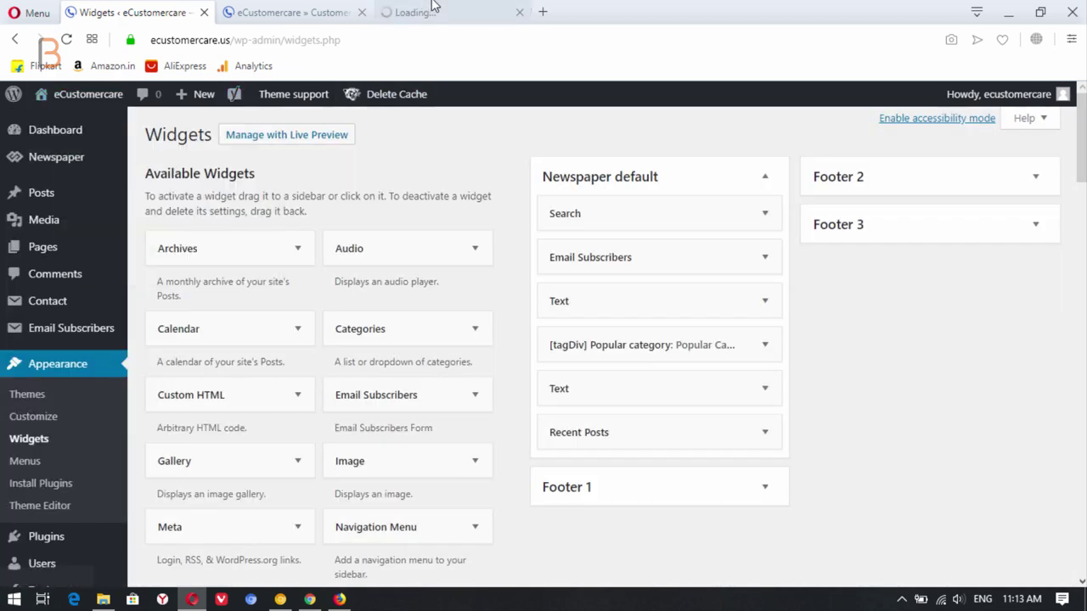
pyautogui.click(433, 6)
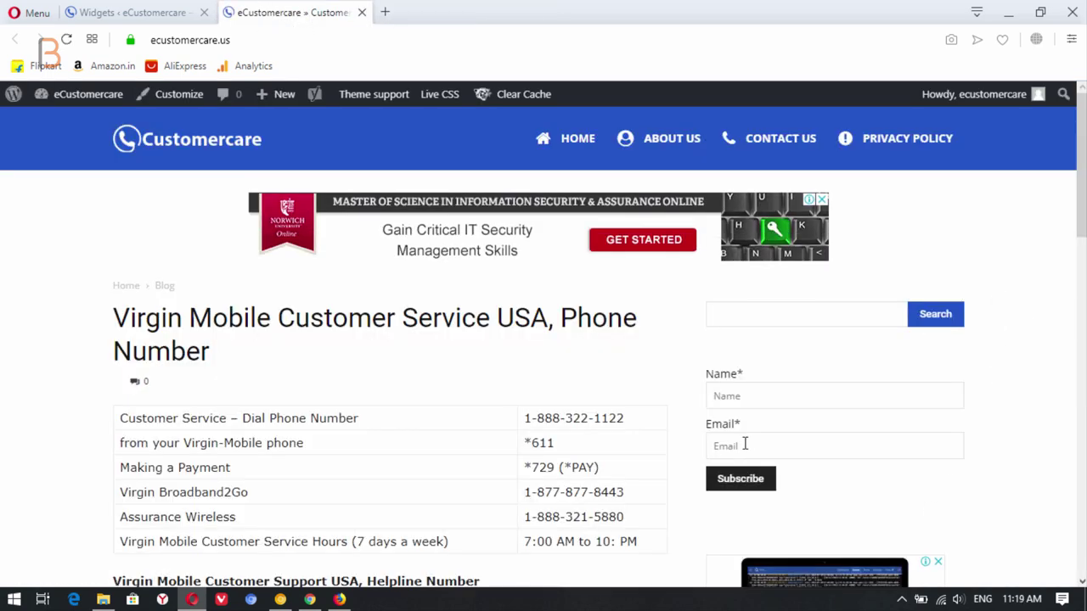
# Step: Subscribe through the sidebar form with the subscriber's full name and email address
pyautogui.scroll(-1, 706, 388)
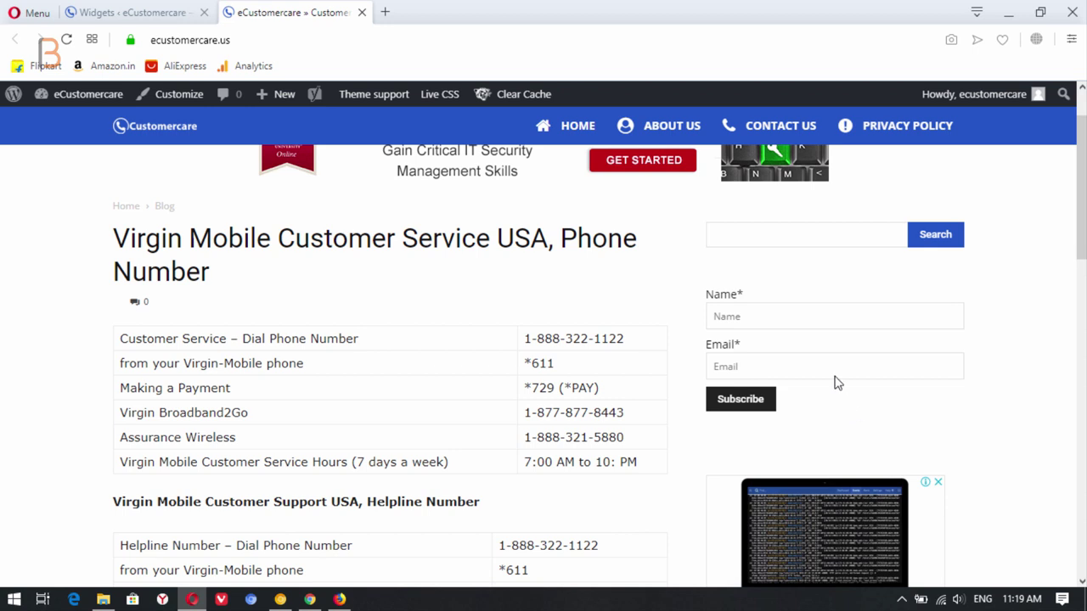
pyautogui.click(769, 316)
pyautogui.click(767, 350)
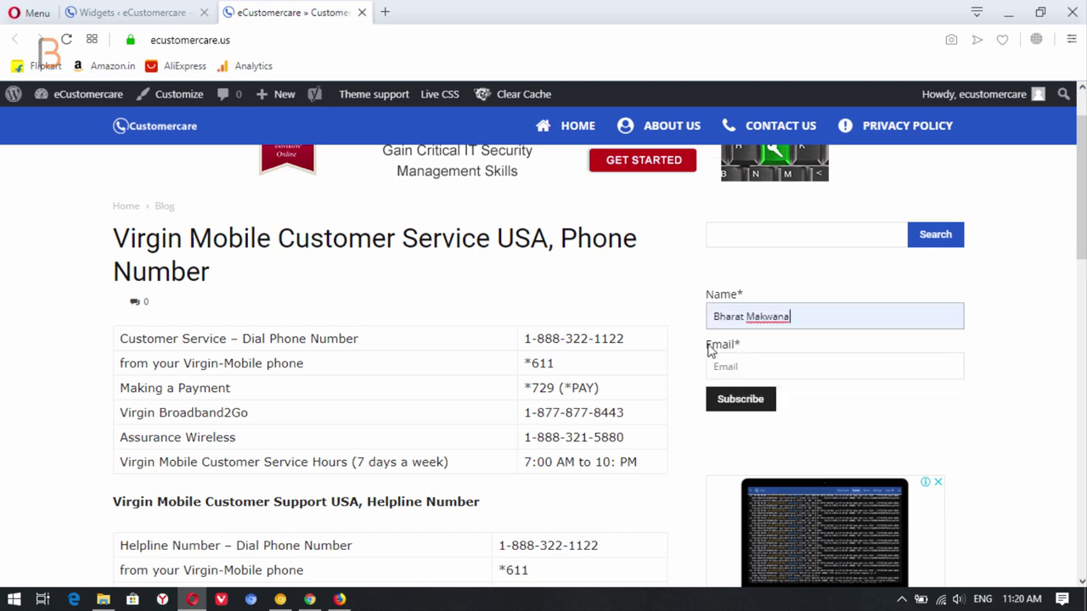
pyautogui.click(778, 369)
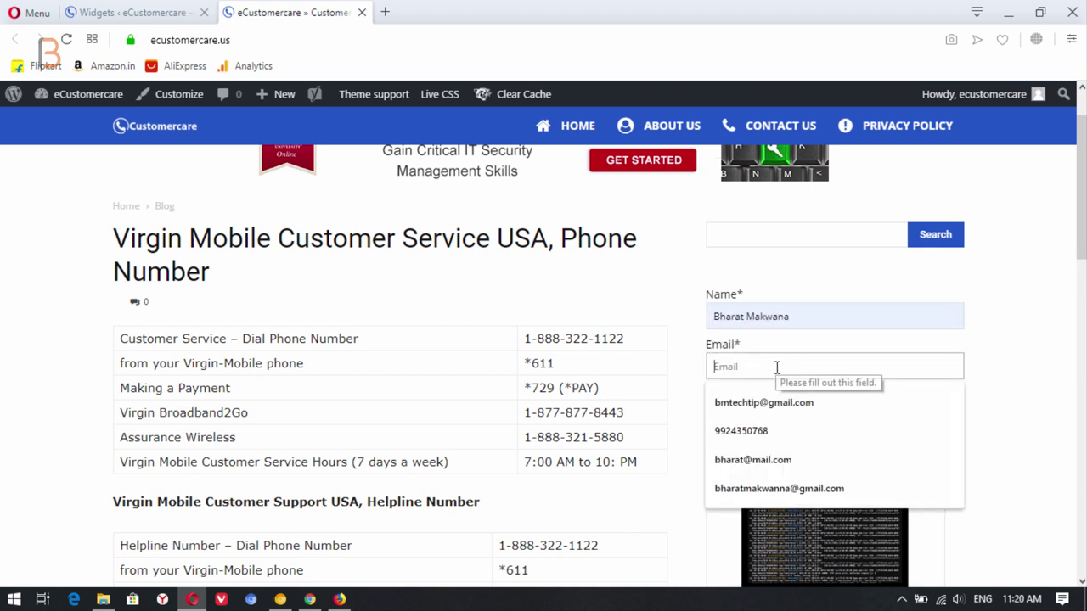
pyautogui.click(794, 488)
pyautogui.click(740, 401)
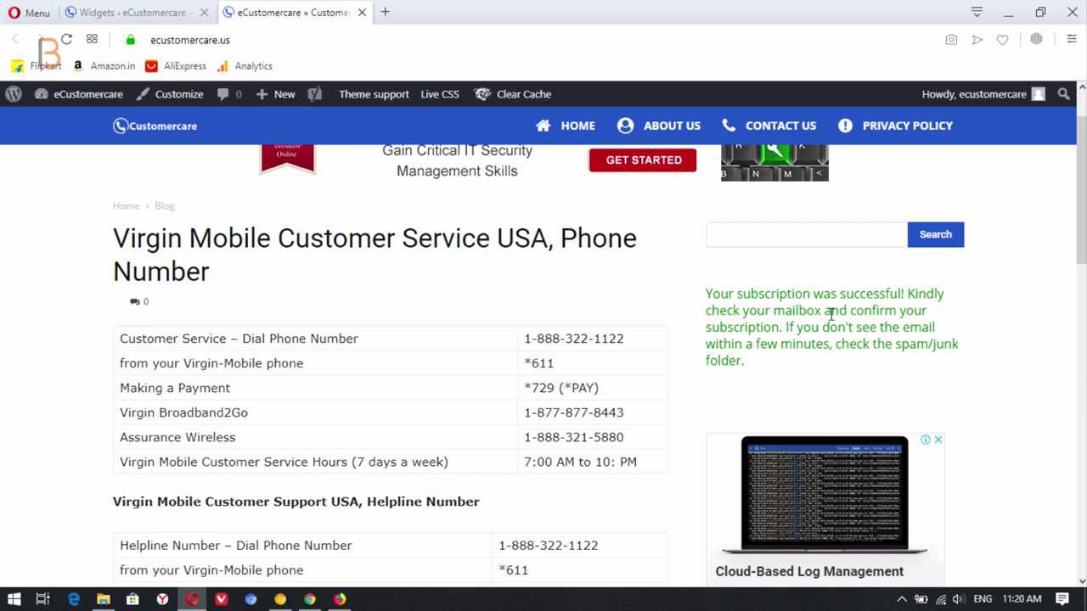
# Step: Switch to Chrome, open Gmail and confirm the subscription through the link in eCustomercare's "Thanks!" email, closing the confirmation page
pyautogui.click(310, 600)
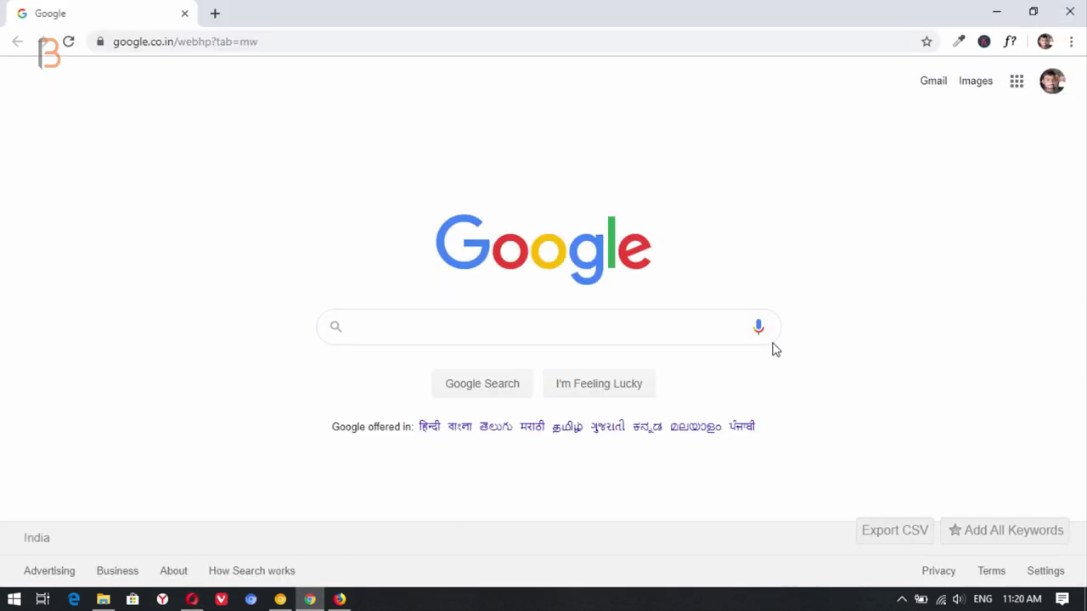
pyautogui.click(926, 82)
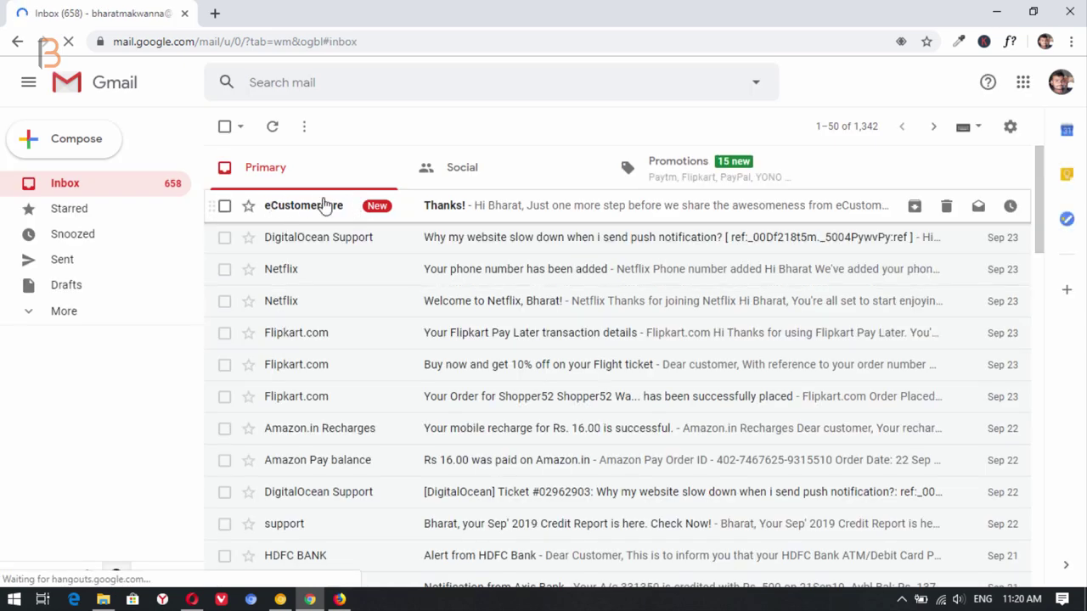
pyautogui.click(485, 214)
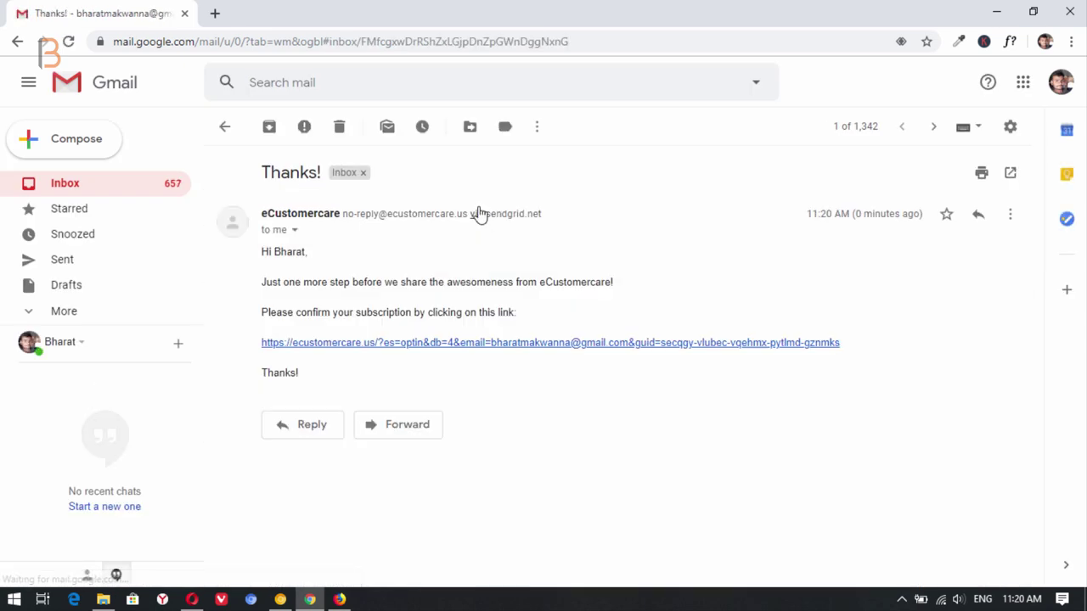
pyautogui.click(493, 344)
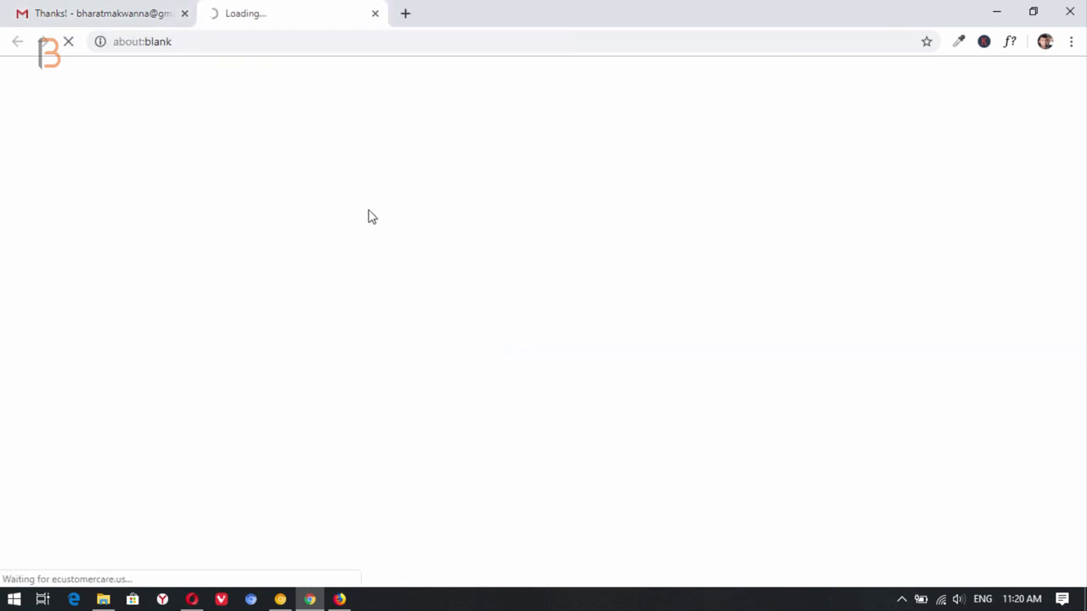
pyautogui.moveTo(353, 101); pyautogui.dragTo(760, 102)
pyautogui.click(336, 102)
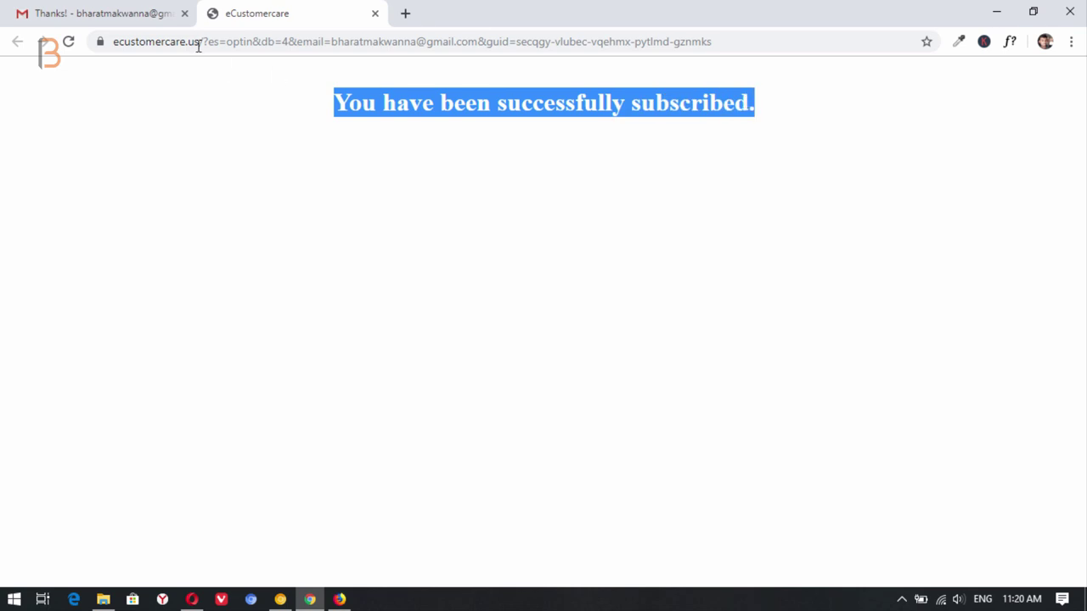
pyautogui.click(140, 8)
pyautogui.click(374, 12)
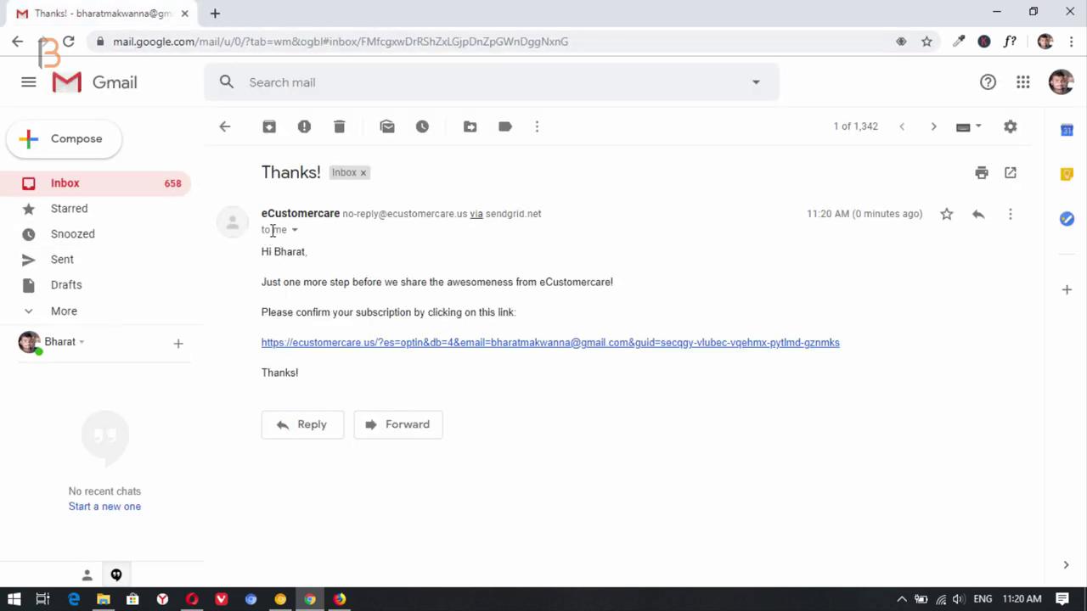
# Step: Read the "Welcome to eCustomercare" email and return to the inbox
pyautogui.click(107, 188)
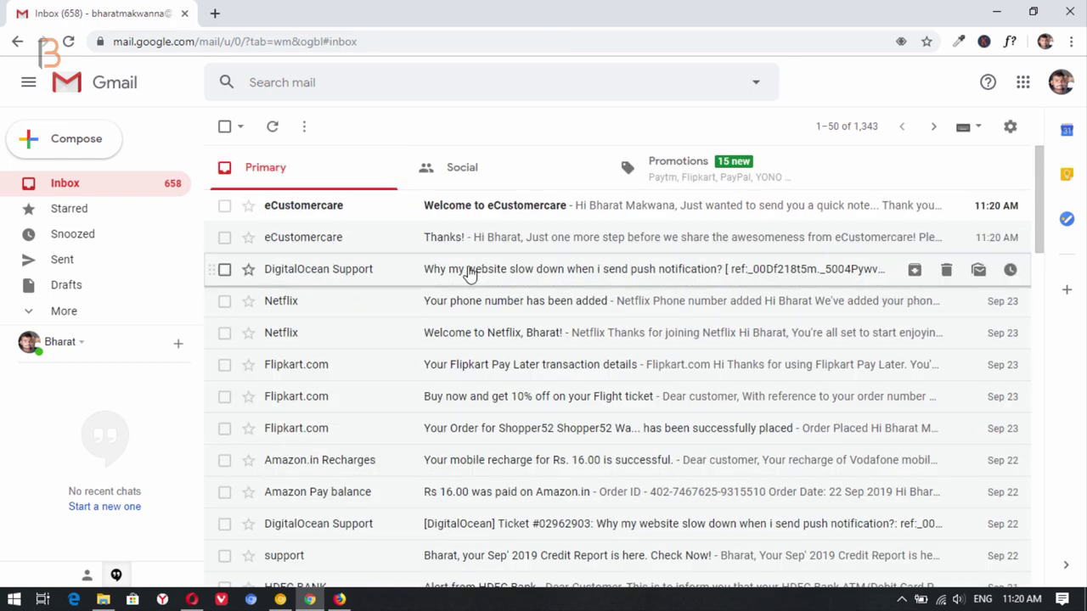
pyautogui.click(465, 216)
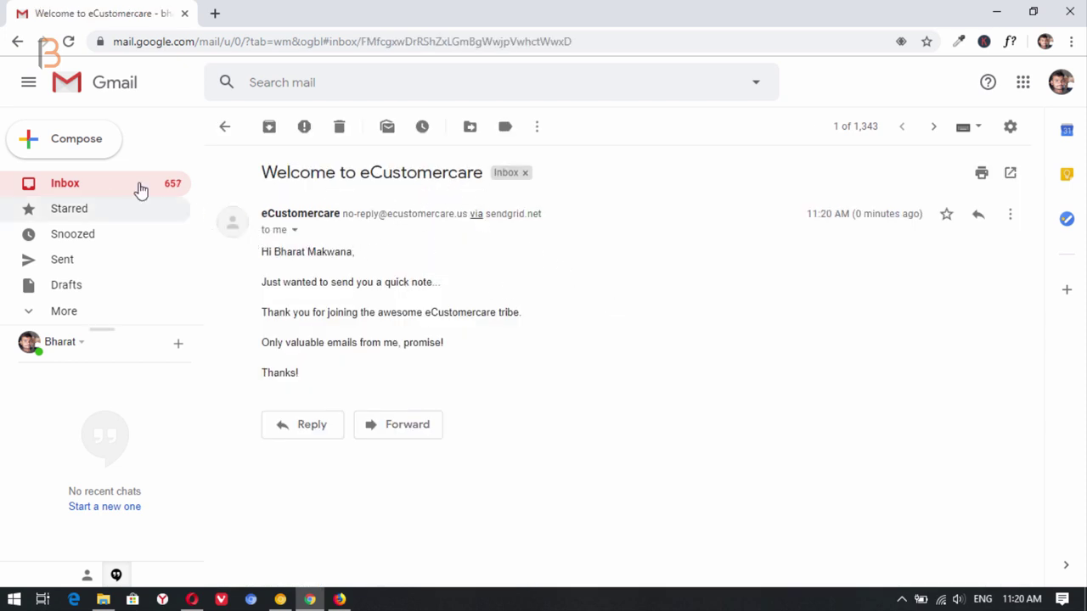
pyautogui.click(93, 187)
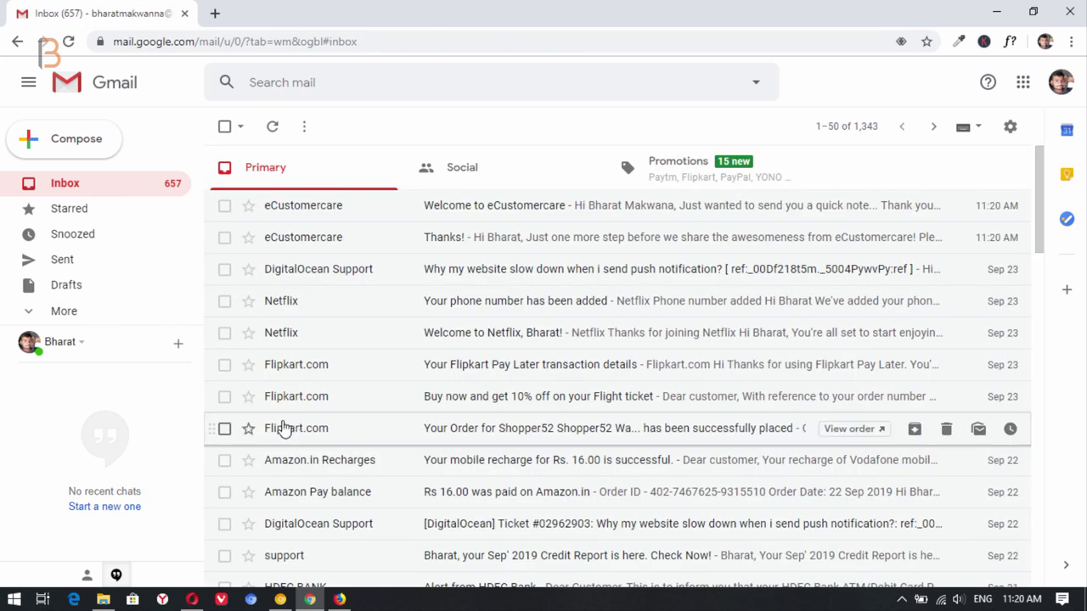
# Step: Switch to Opera and submit a second subscription in the sidebar form with the name BM Tech Tips and that subscriber's email address
pyautogui.click(193, 597)
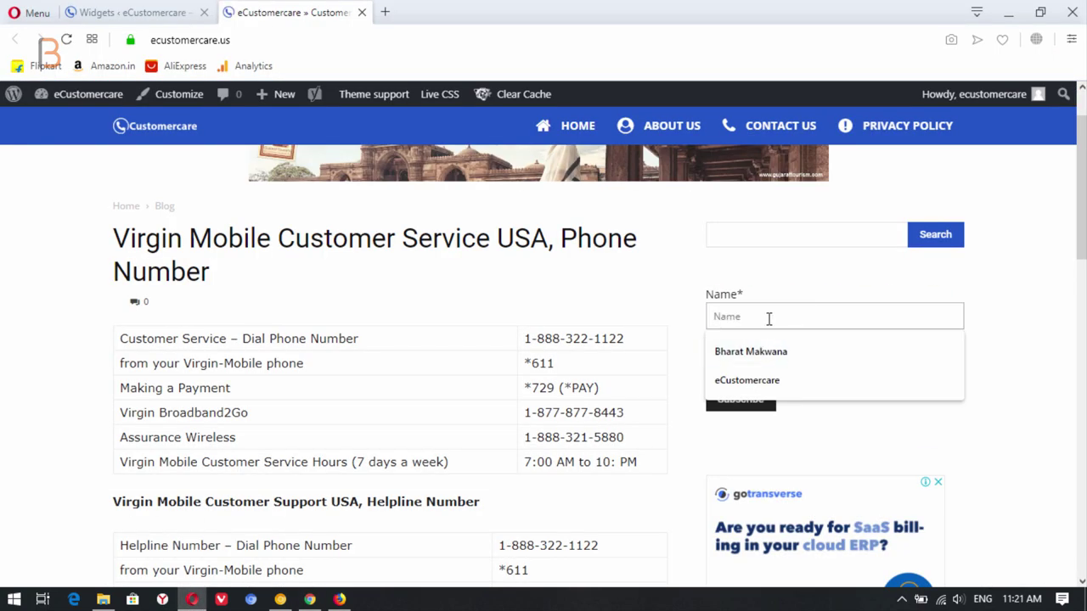
pyautogui.write('bm')
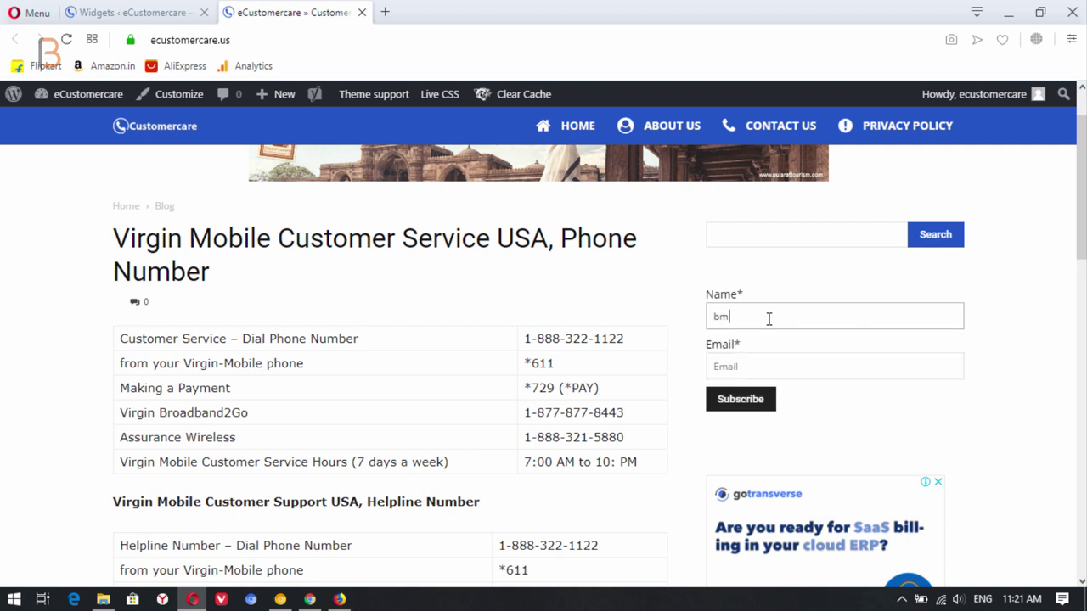
pyautogui.press('BackSpace')
pyautogui.press('BackSpace')
pyautogui.write('B')
pyautogui.click(763, 373)
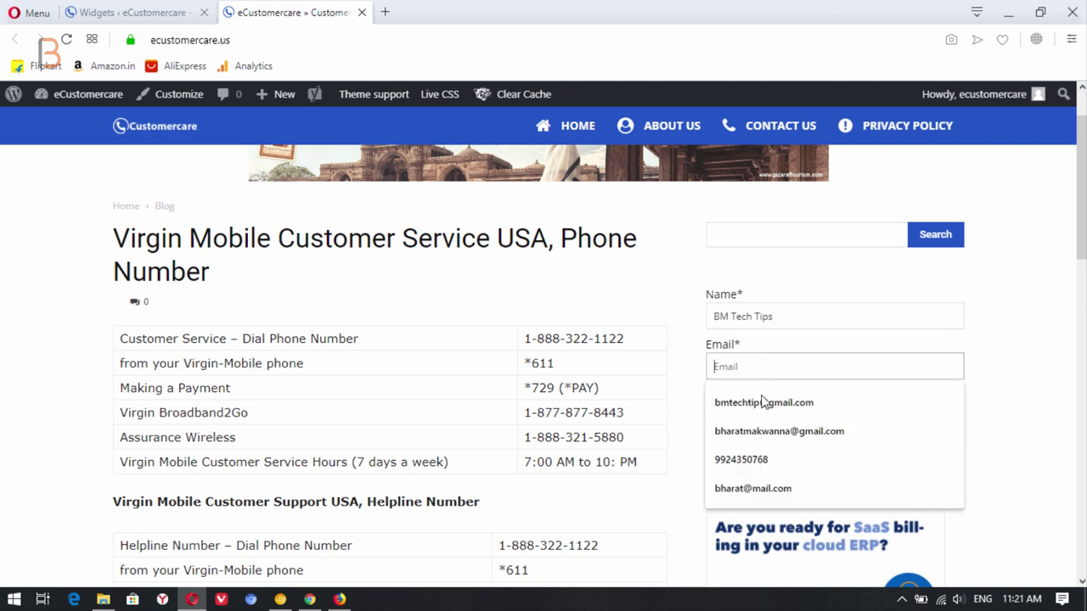
pyautogui.click(764, 403)
pyautogui.click(747, 406)
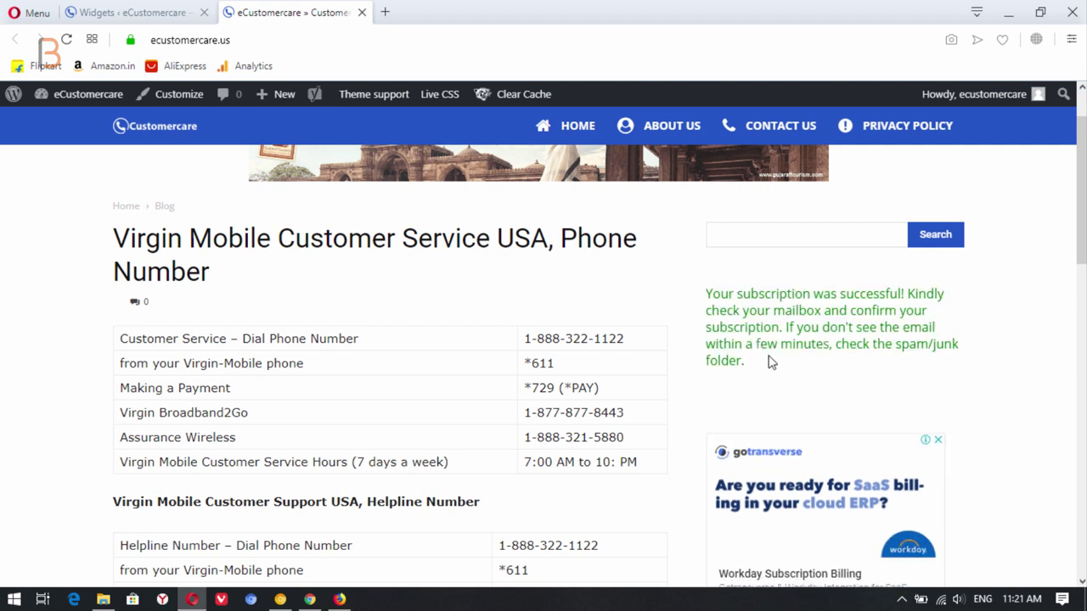
# Step: Check the second subscriber's Gmail inbox in Firefox and the first subscriber's in Chrome, and return to the website in Opera
pyautogui.click(340, 599)
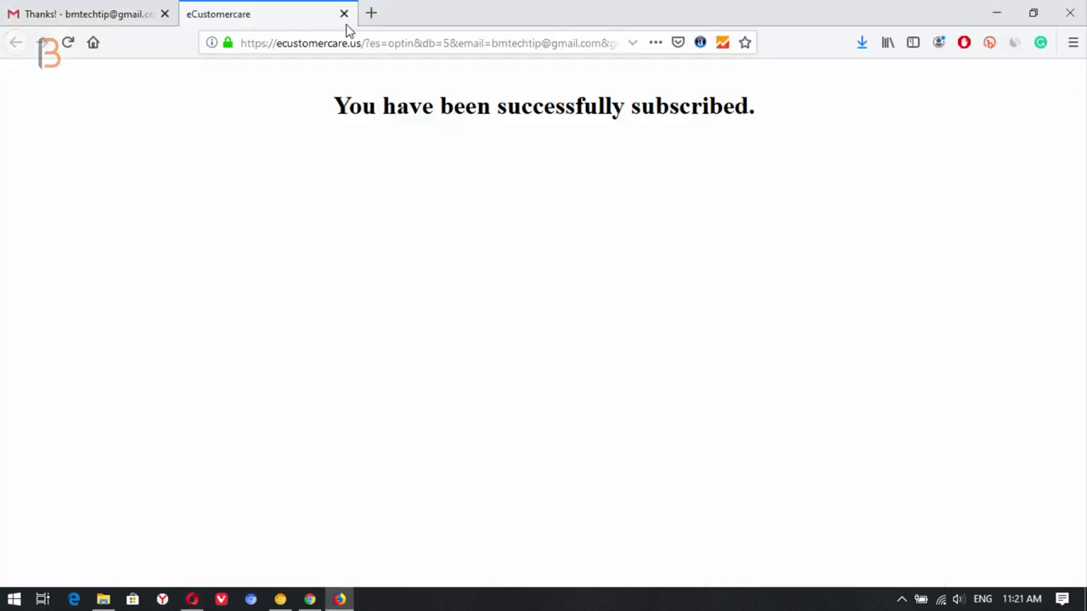
pyautogui.click(344, 14)
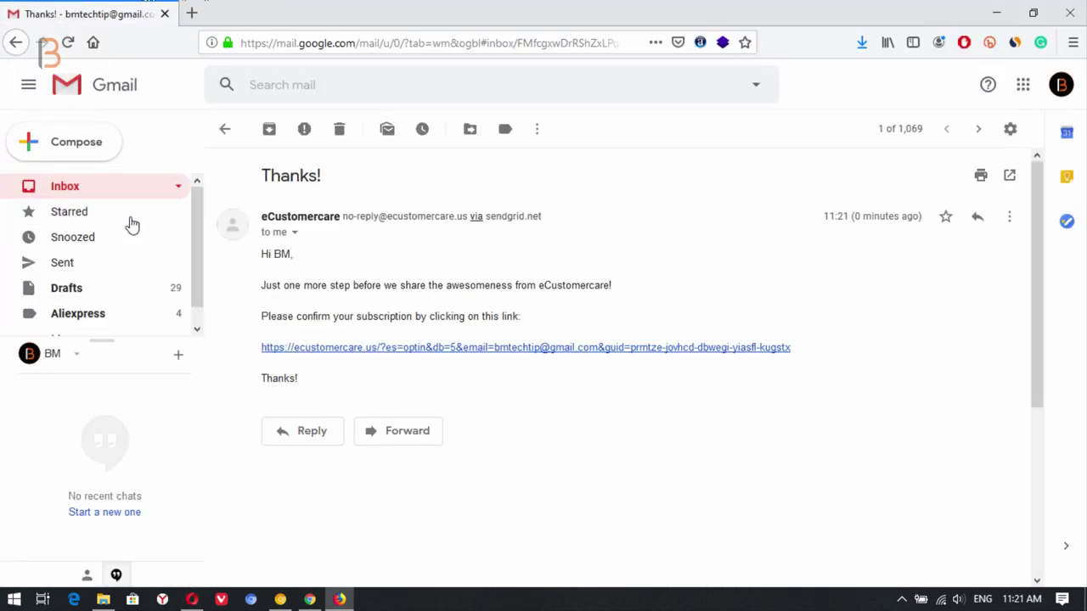
pyautogui.click(121, 187)
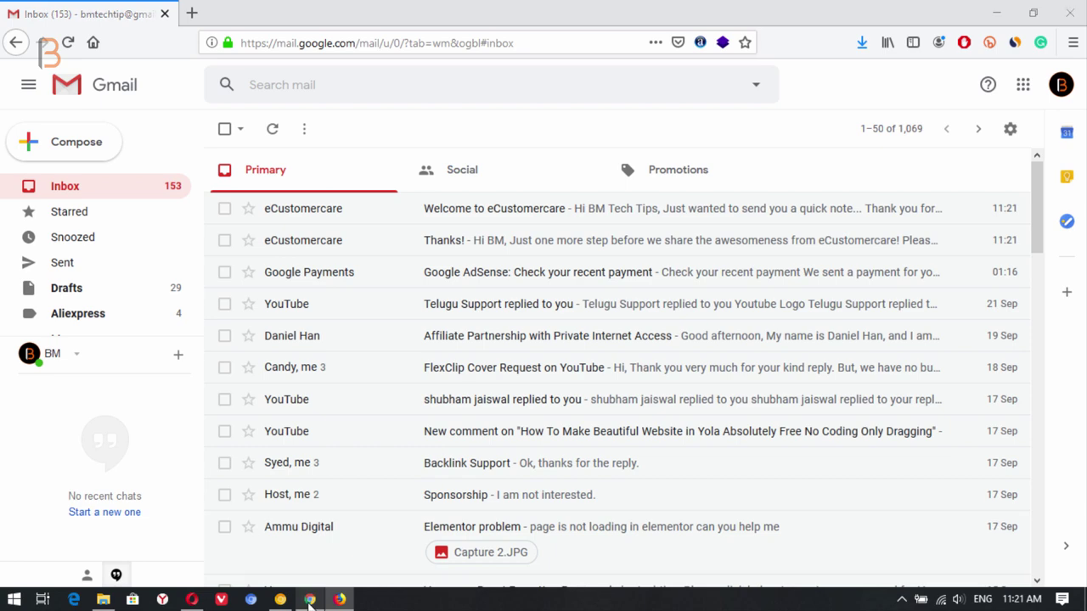
pyautogui.click(310, 600)
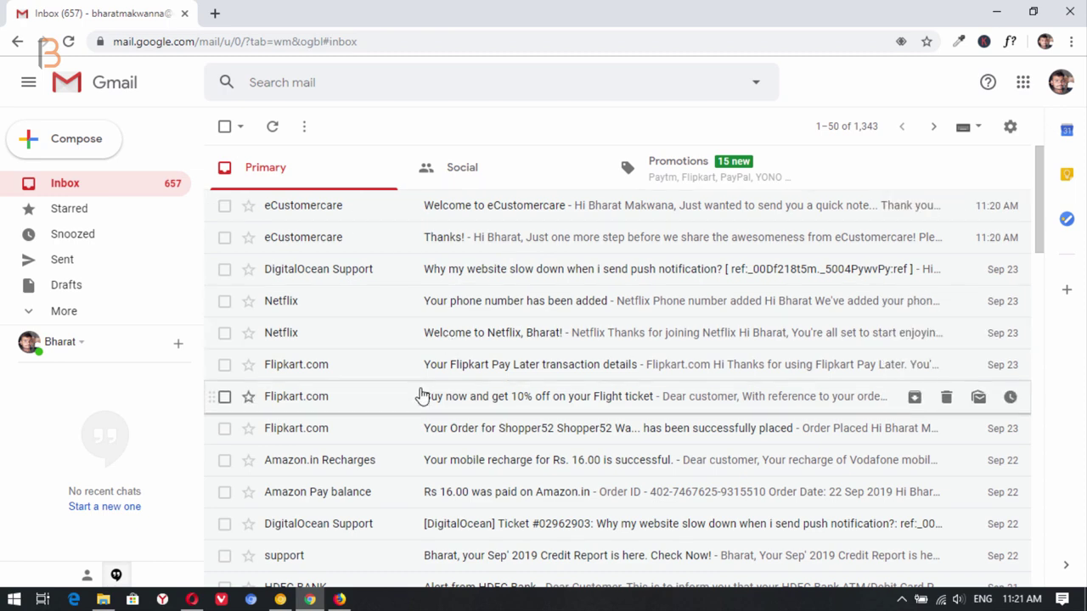
pyautogui.click(190, 602)
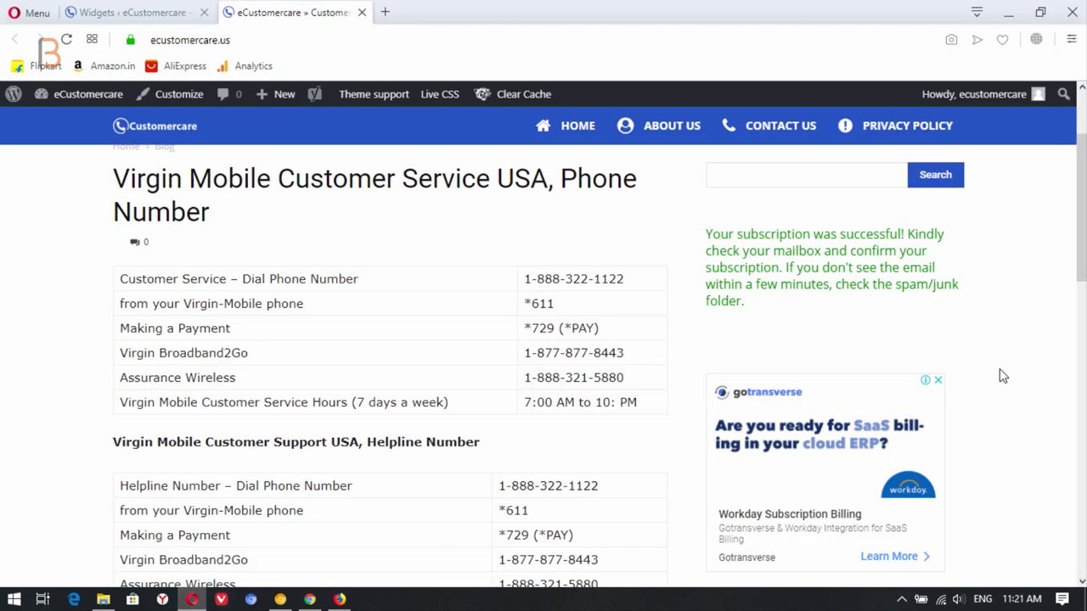
# Step: Reload the website page, then open the Email Subscribers audience in the WordPress admin and check the lists assigned to the new contacts
pyautogui.click(65, 39)
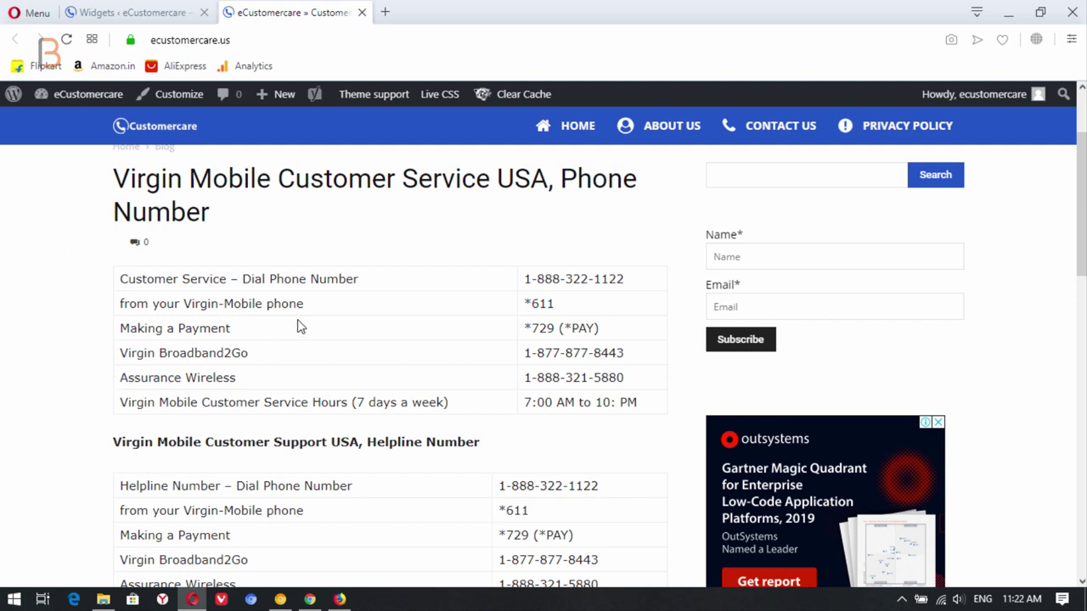
pyautogui.click(132, 12)
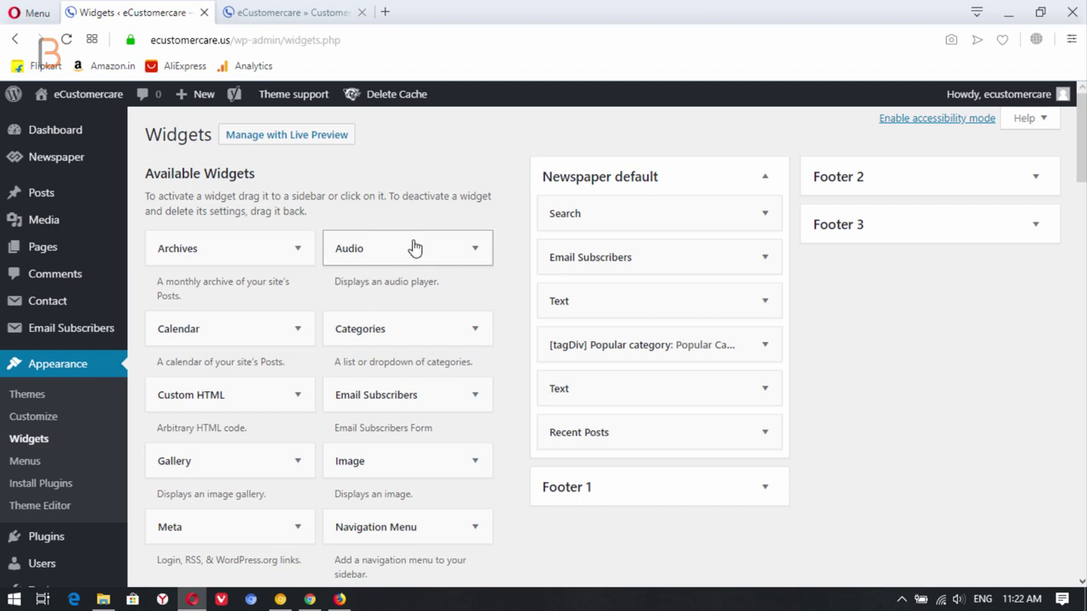
pyautogui.scroll(-1, 395, 281)
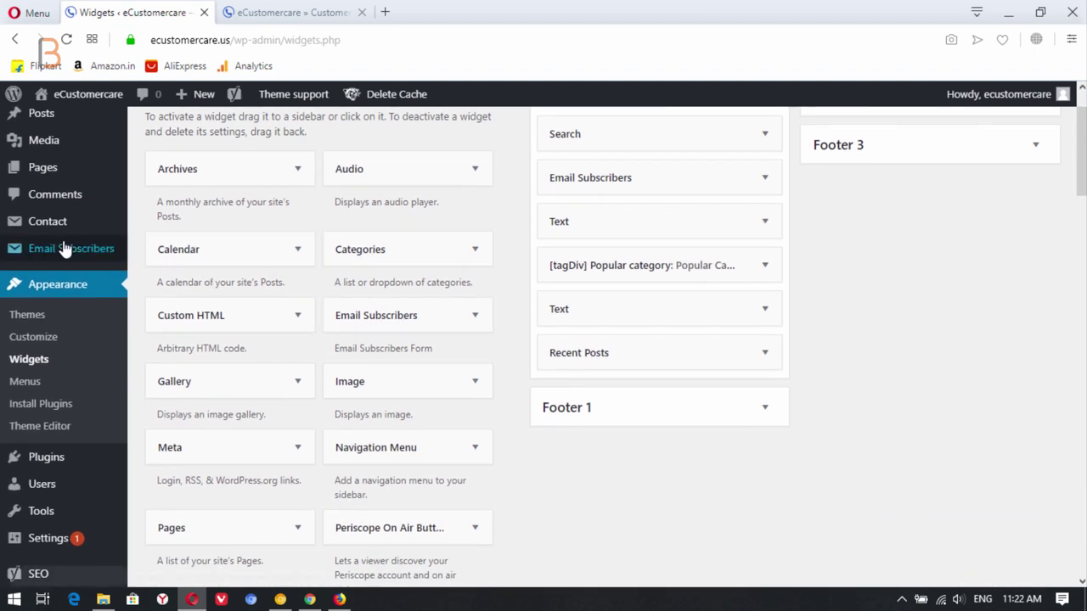
pyautogui.moveTo(70, 250)
pyautogui.click(162, 276)
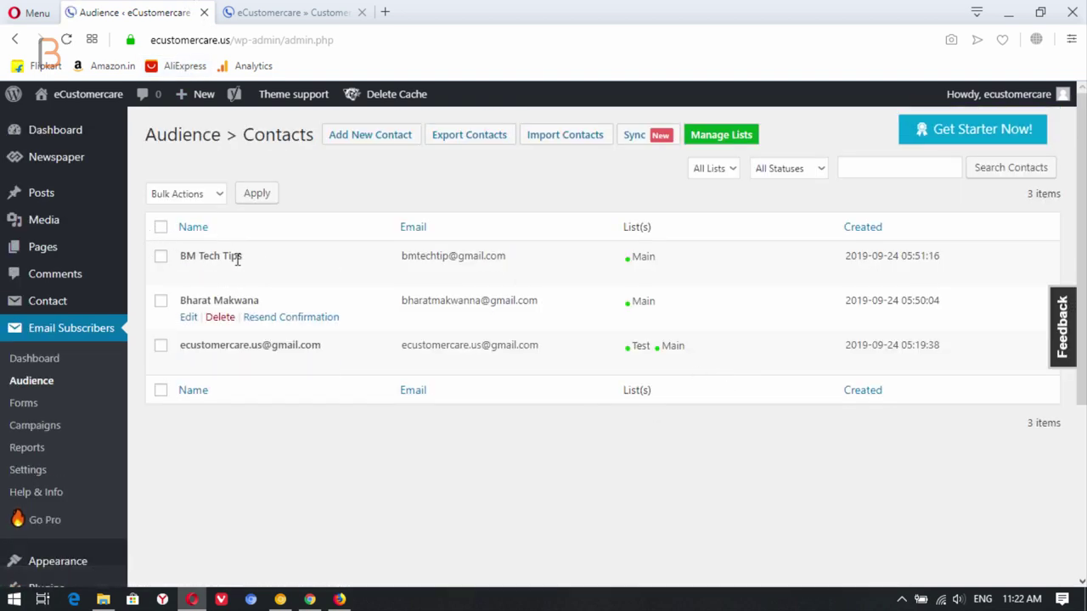
pyautogui.moveTo(629, 265)
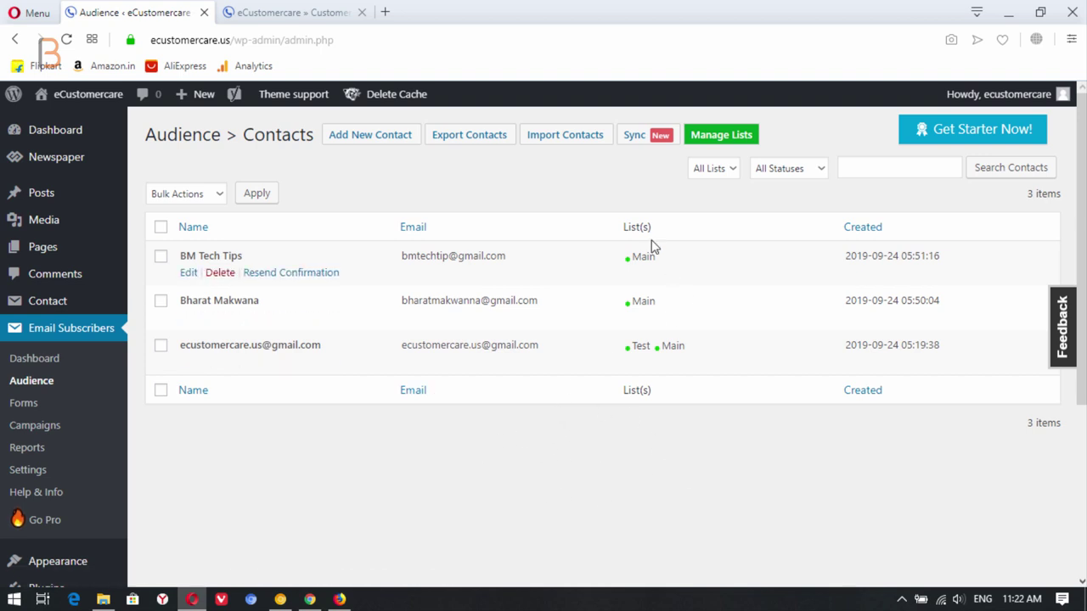
pyautogui.moveTo(676, 258)
pyautogui.moveTo(659, 259); pyautogui.dragTo(629, 264)
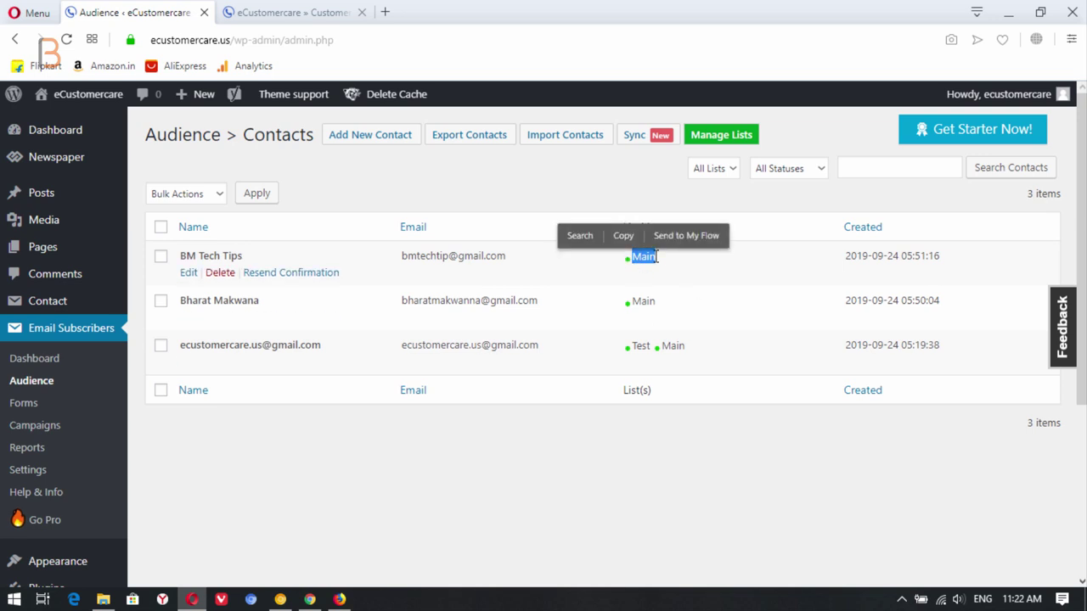
pyautogui.click(544, 510)
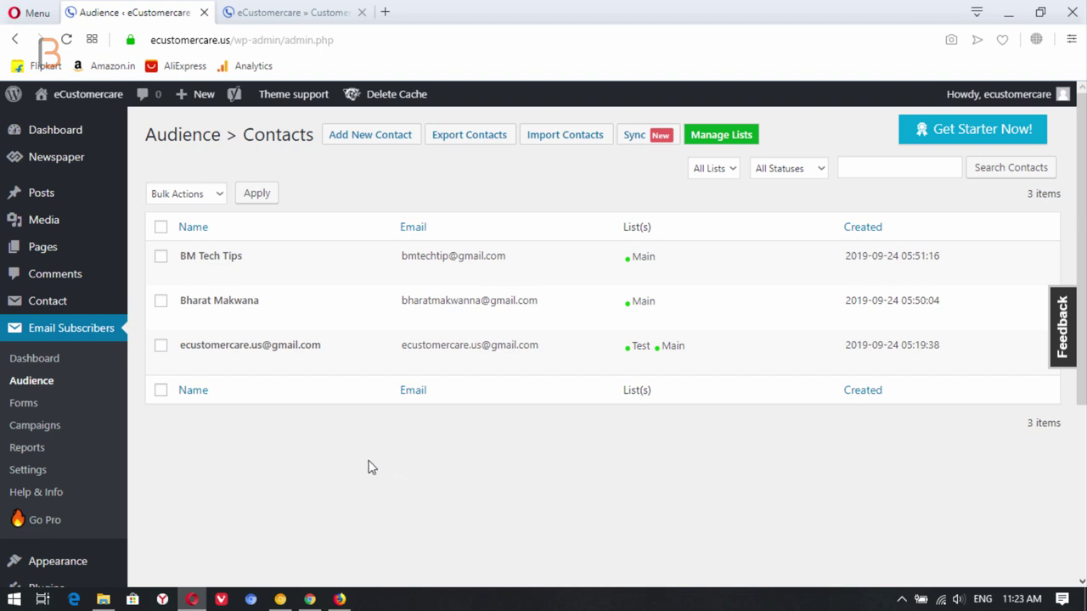
# Step: Create a new email template from the campaign templates, titled "New Post" with the template type Post Notification
pyautogui.click(46, 432)
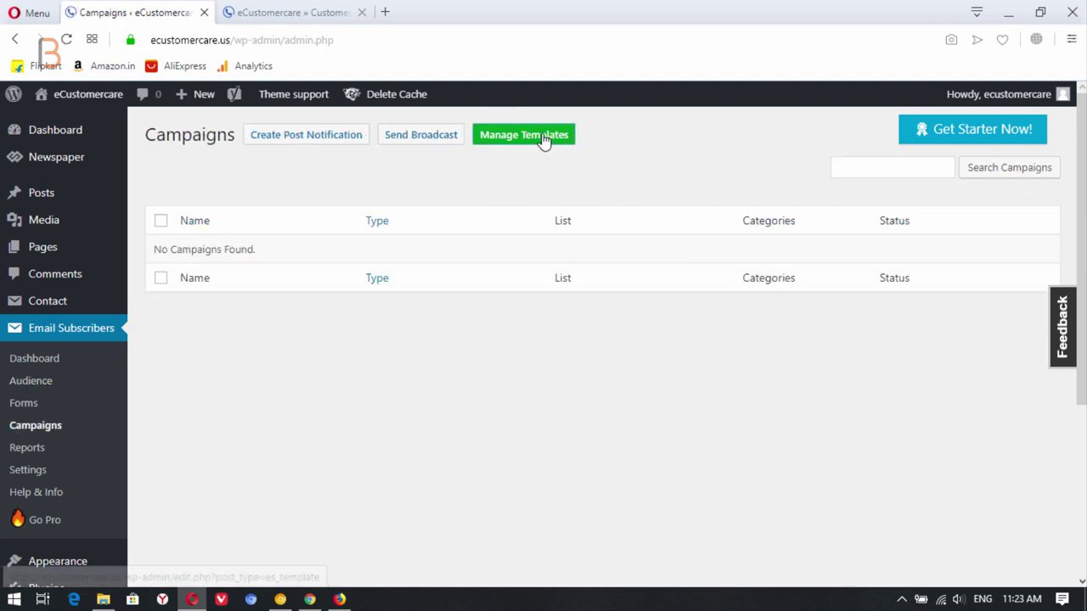
pyautogui.click(536, 139)
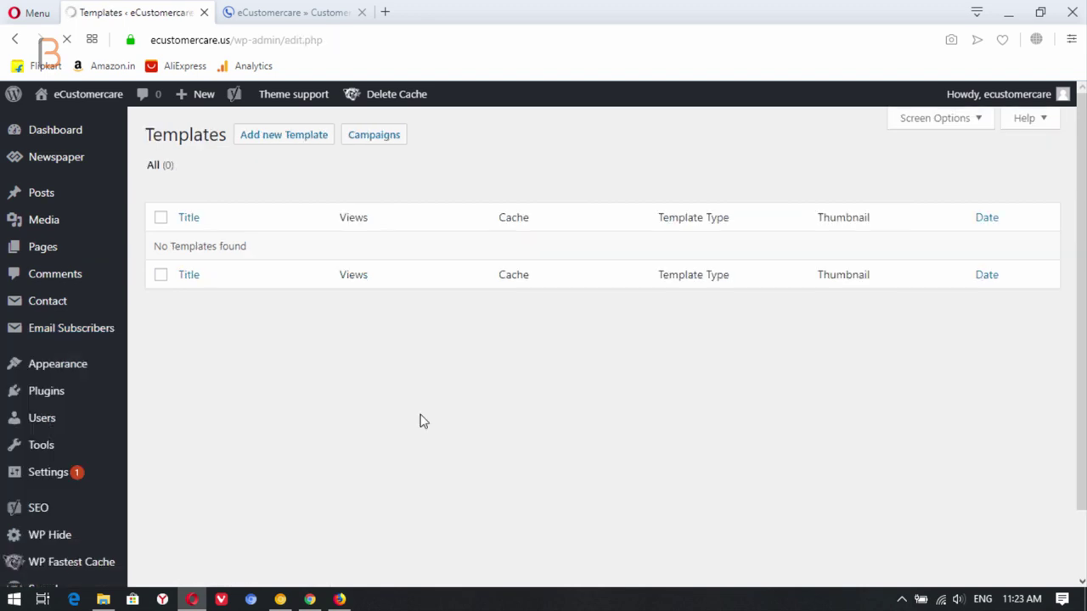
pyautogui.moveTo(240, 127); pyautogui.dragTo(371, 170)
pyautogui.click(289, 146)
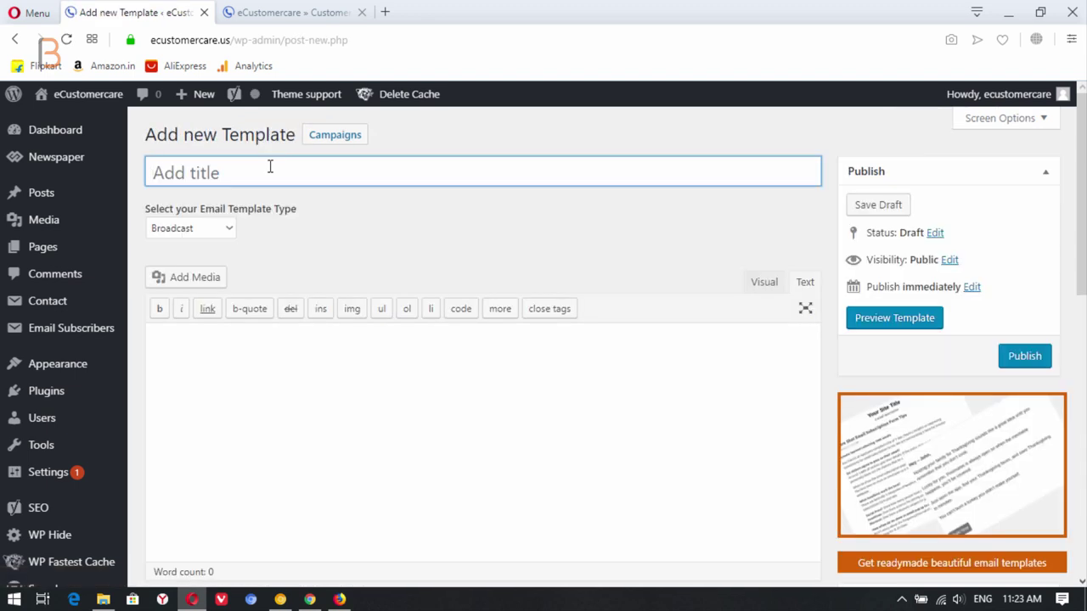
pyautogui.write('New ')
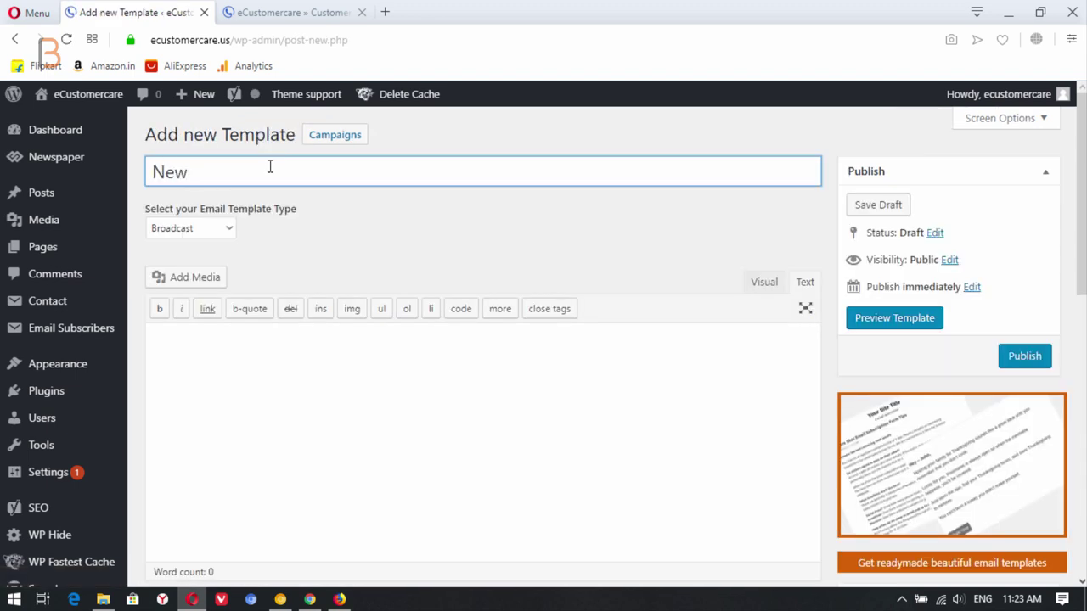
pyautogui.write('Post')
pyautogui.click(202, 230)
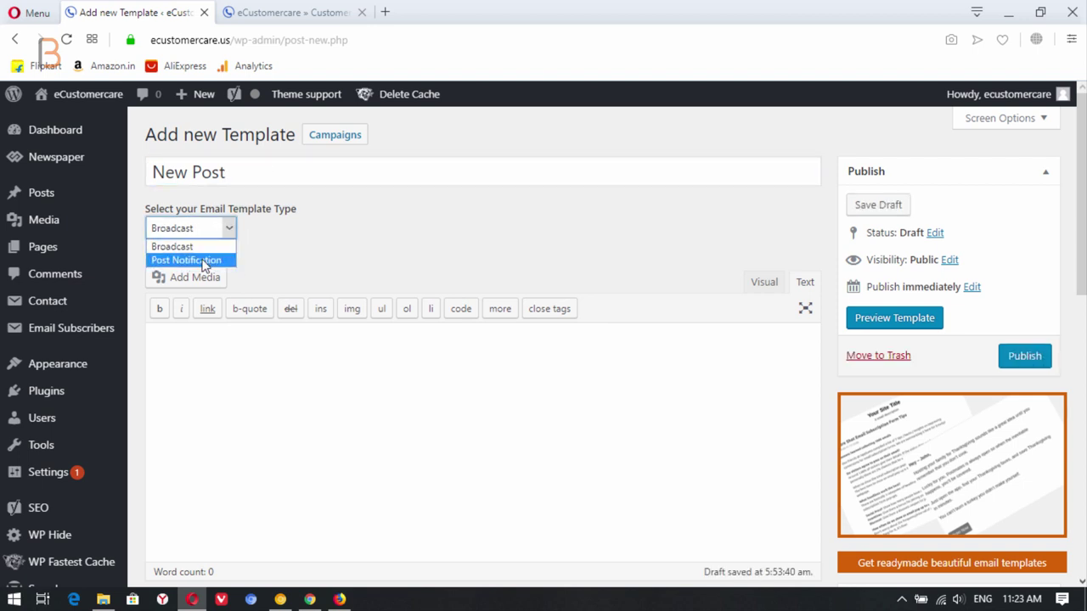
pyautogui.click(204, 260)
# Step: Examine the keywords available for post notification templates below the empty template body
pyautogui.click(352, 360)
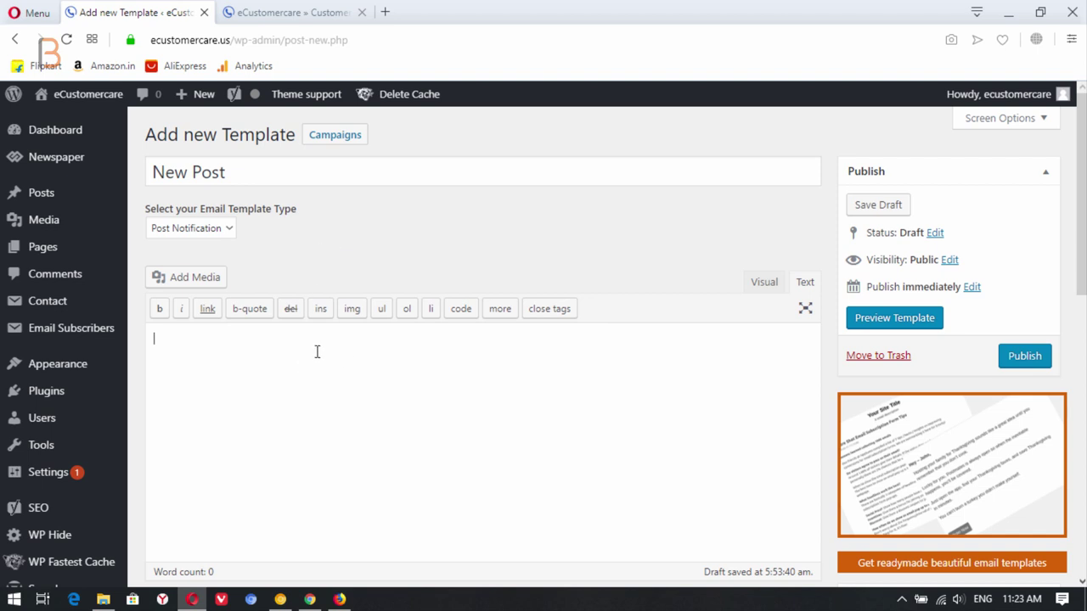
pyautogui.scroll(-3, 344, 365)
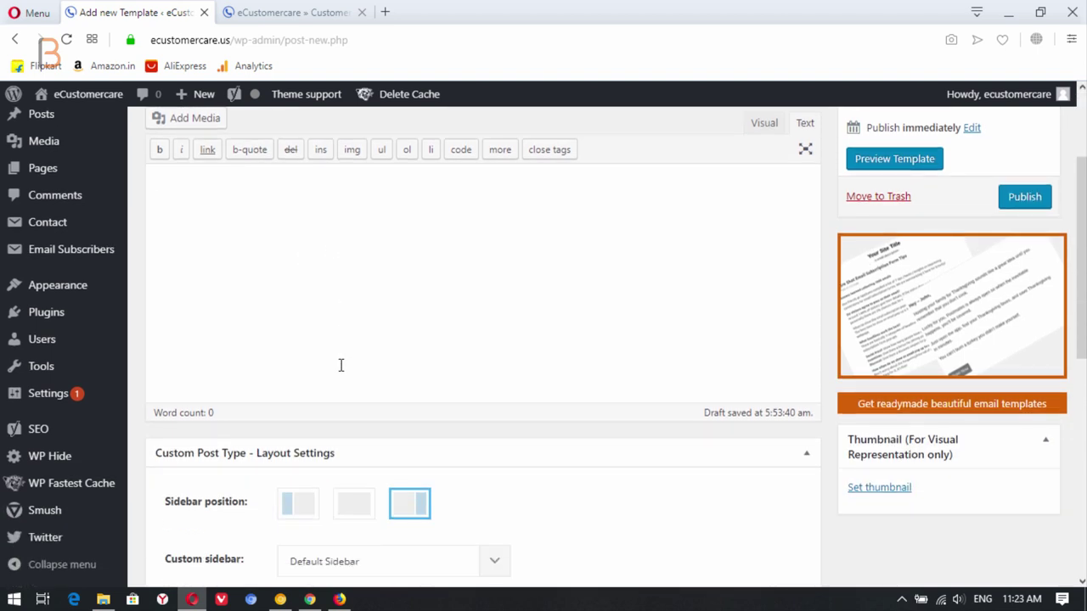
pyautogui.scroll(-5, 341, 366)
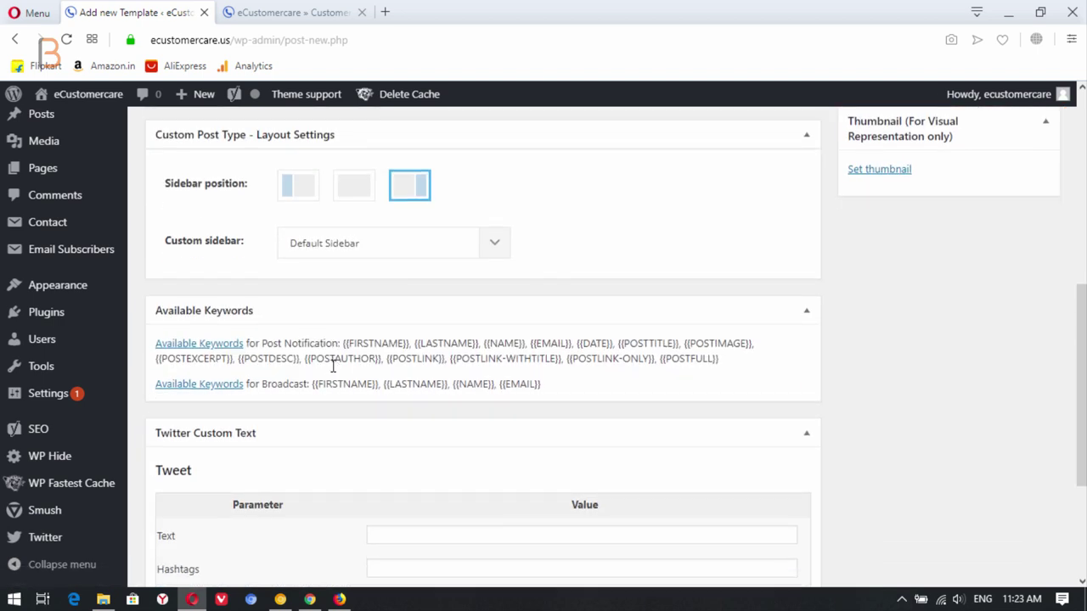
pyautogui.moveTo(136, 316)
pyautogui.mouseDown()
pyautogui.moveTo(179, 335)
pyautogui.moveTo(525, 374)
pyautogui.moveTo(843, 373)
pyautogui.mouseUp()
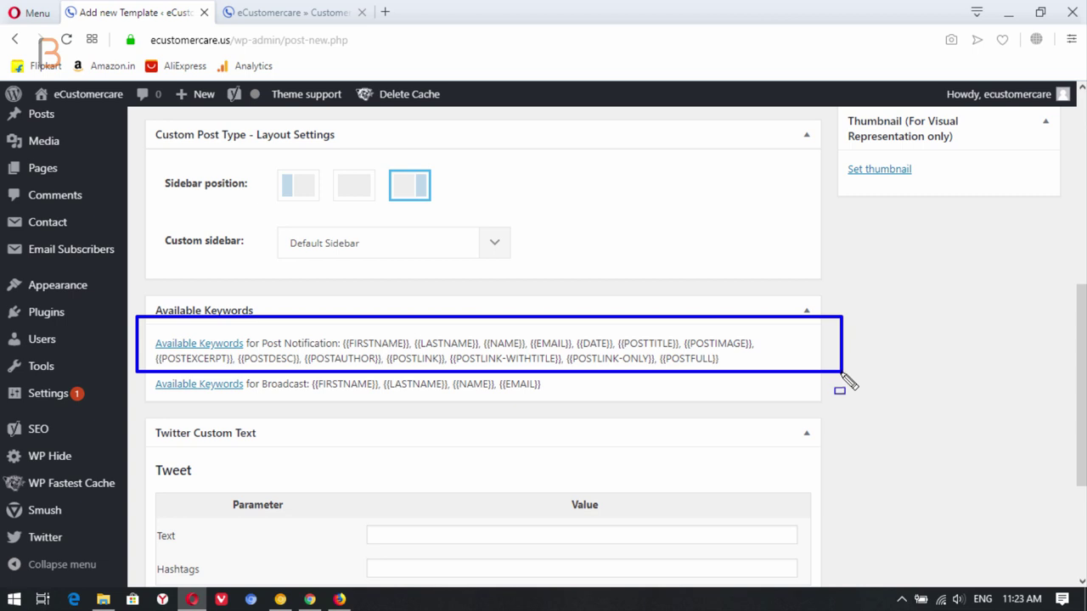
pyautogui.scroll(5, 814, 403)
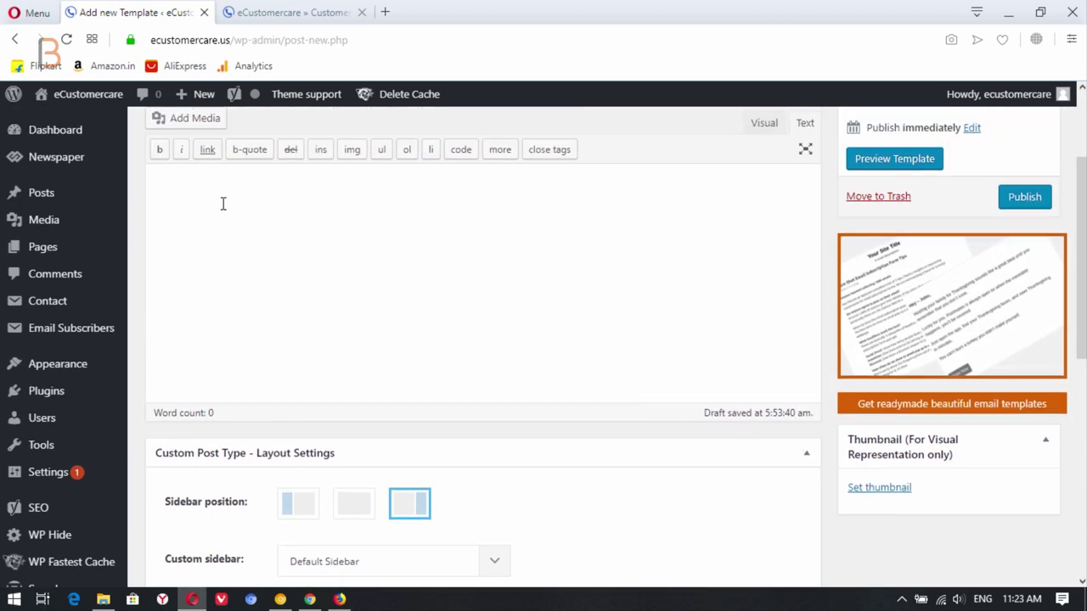
pyautogui.scroll(-2, 309, 220)
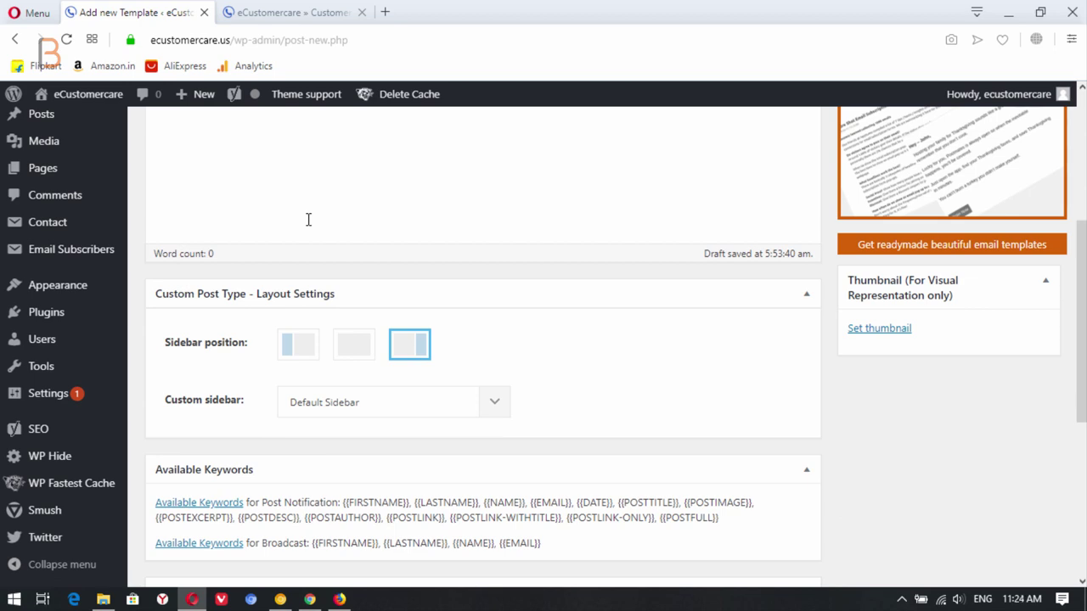
pyautogui.scroll(2, 308, 220)
pyautogui.scroll(-3, 297, 277)
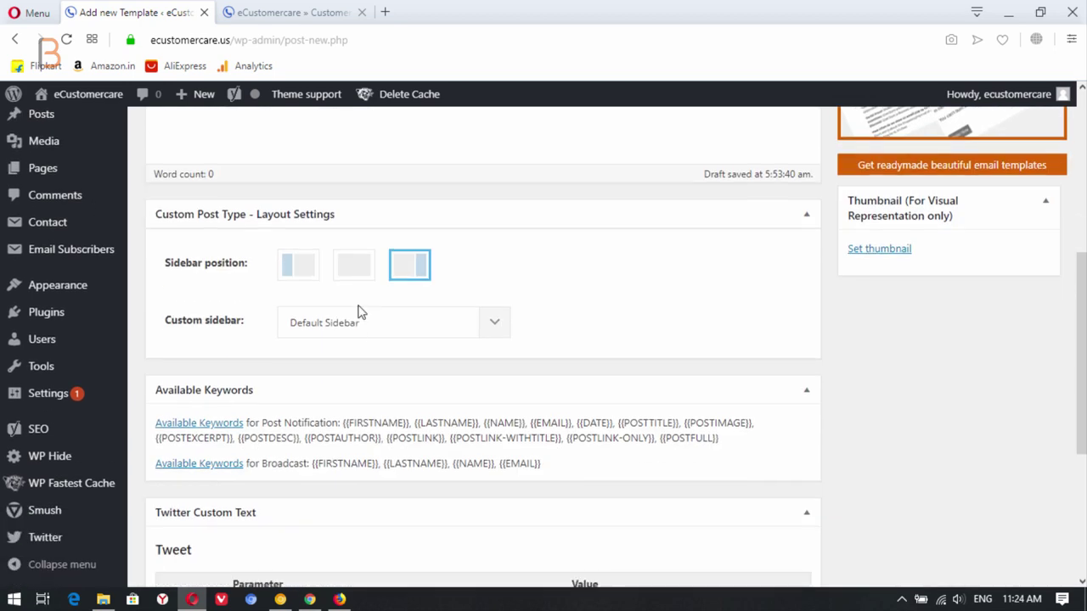
pyautogui.scroll(-1, 361, 313)
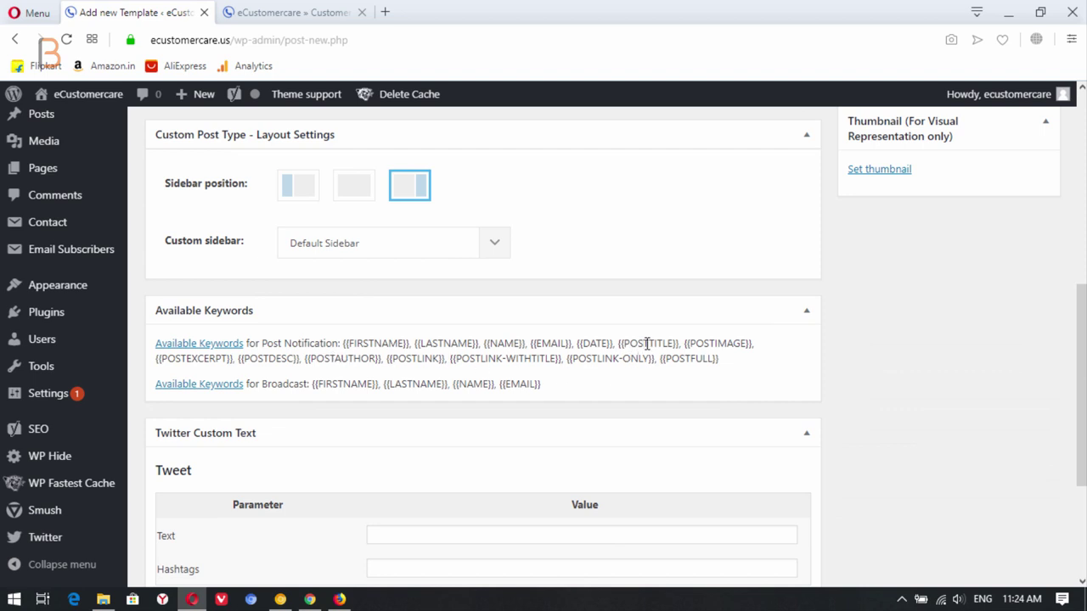
# Step: Copy the {{POSTTITLE}} keyword into the template body to form the centred heading "New Post - {{POSTTITLE}}"
pyautogui.moveTo(618, 343); pyautogui.dragTo(681, 341)
pyautogui.hotkey('ctrl', 'c')
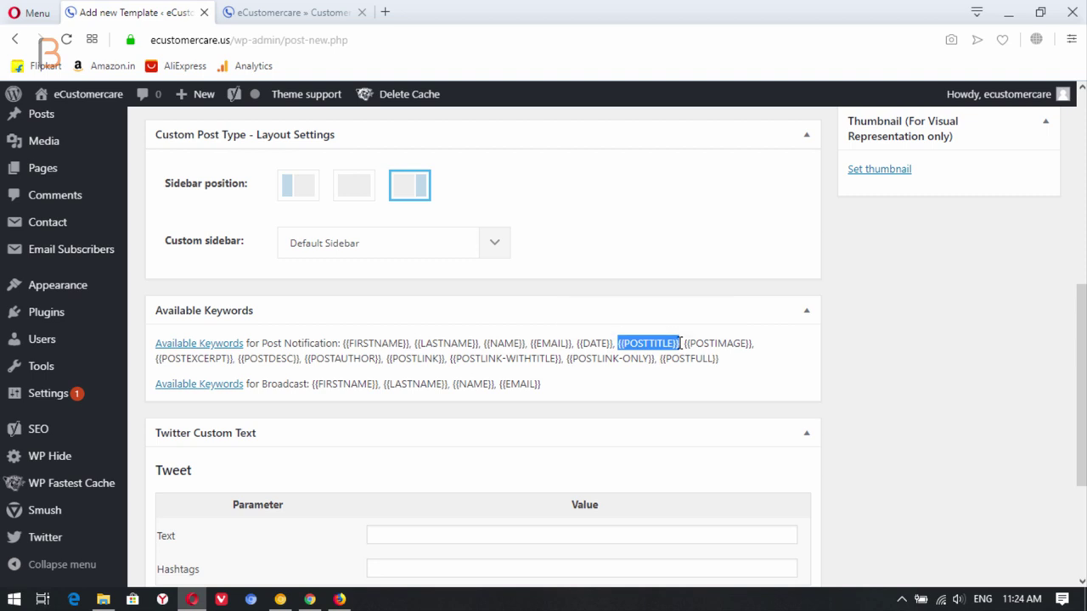
pyautogui.scroll(5, 575, 352)
pyautogui.click(245, 279)
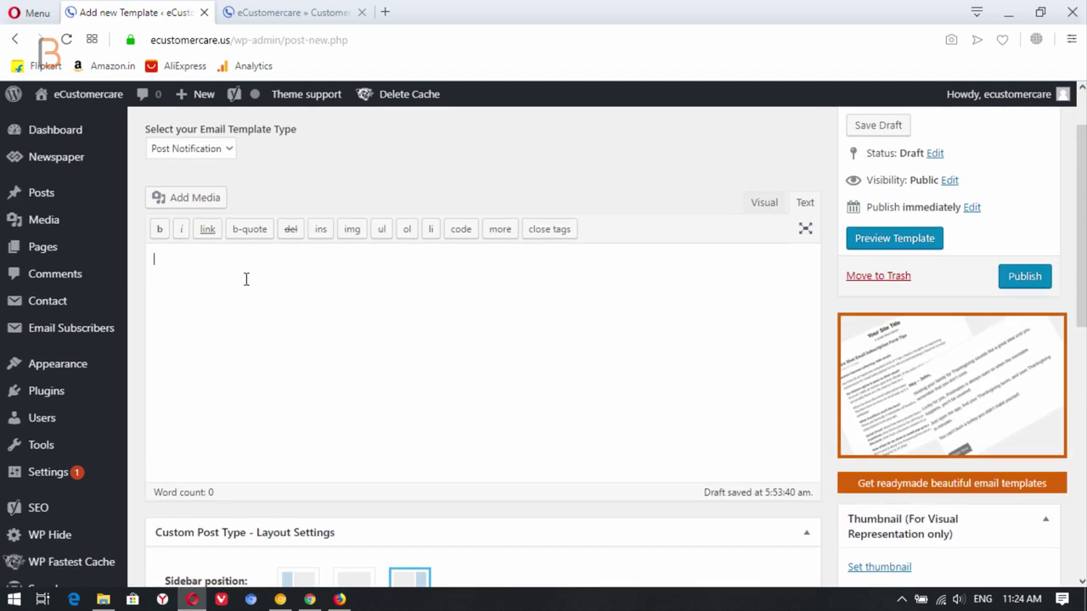
pyautogui.hotkey('ctrl', 'v')
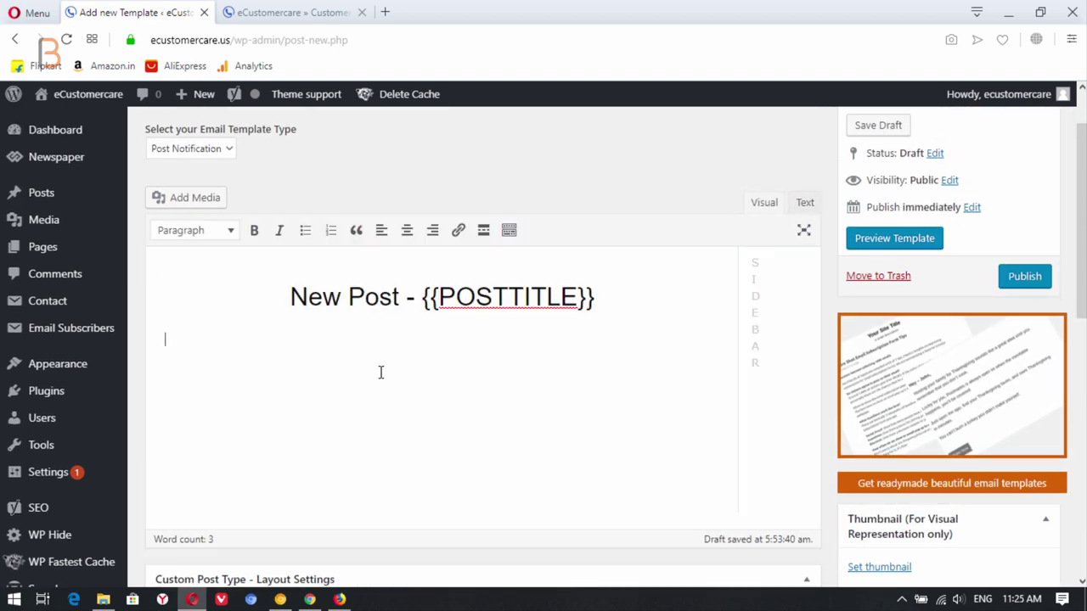
# Step: Copy the {{POSTEXCERPT}} keyword into the template body below the heading and insert an empty line above it
pyautogui.scroll(-4, 453, 441)
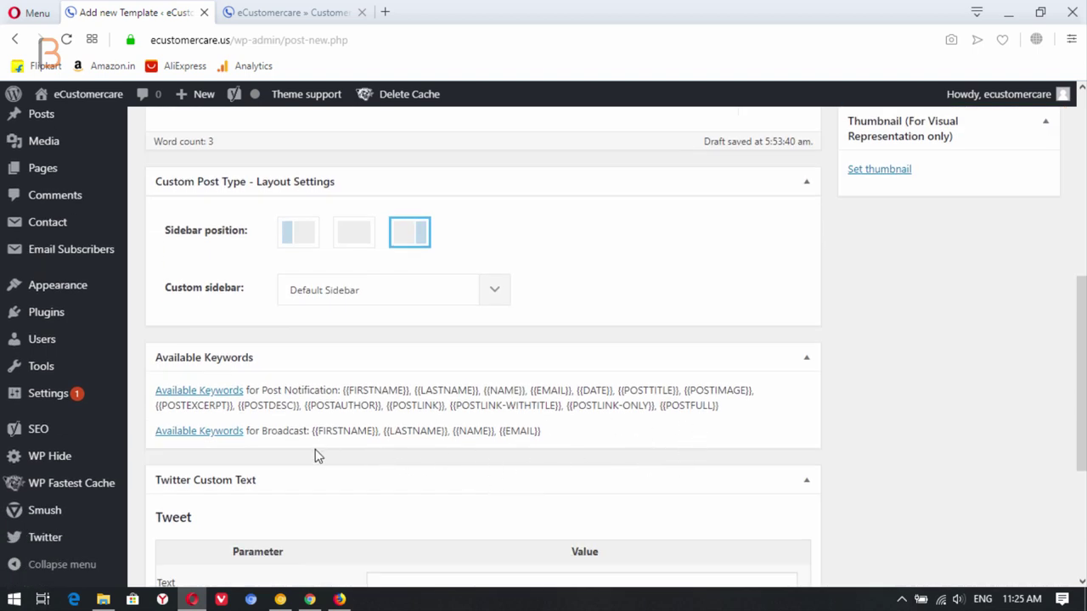
pyautogui.moveTo(155, 410); pyautogui.dragTo(232, 406)
pyautogui.hotkey('ctrl', 'c')
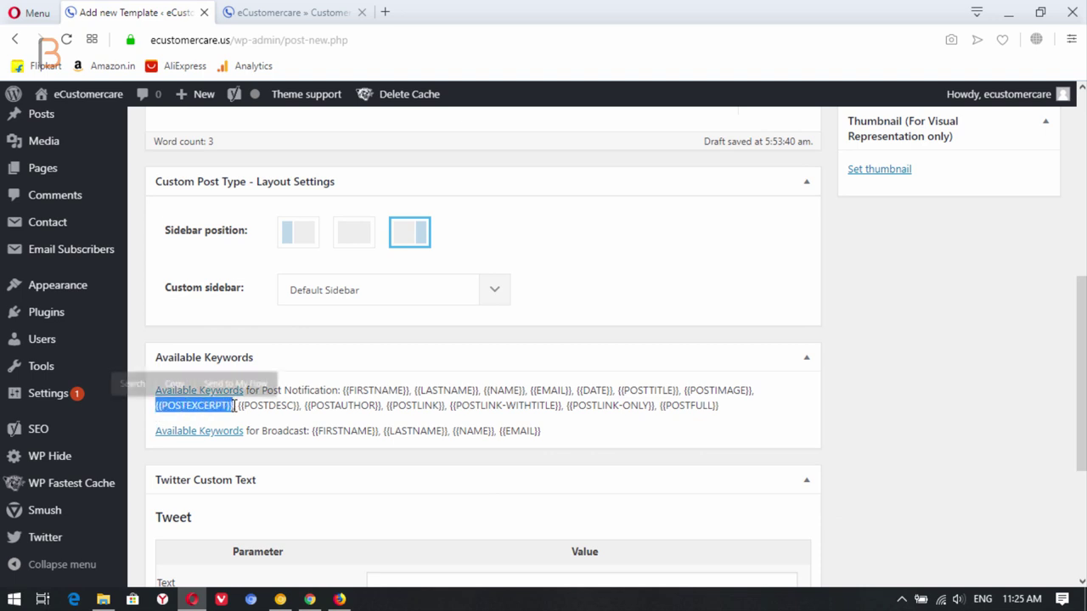
pyautogui.scroll(5, 281, 425)
pyautogui.hotkey('ctrl', 'v')
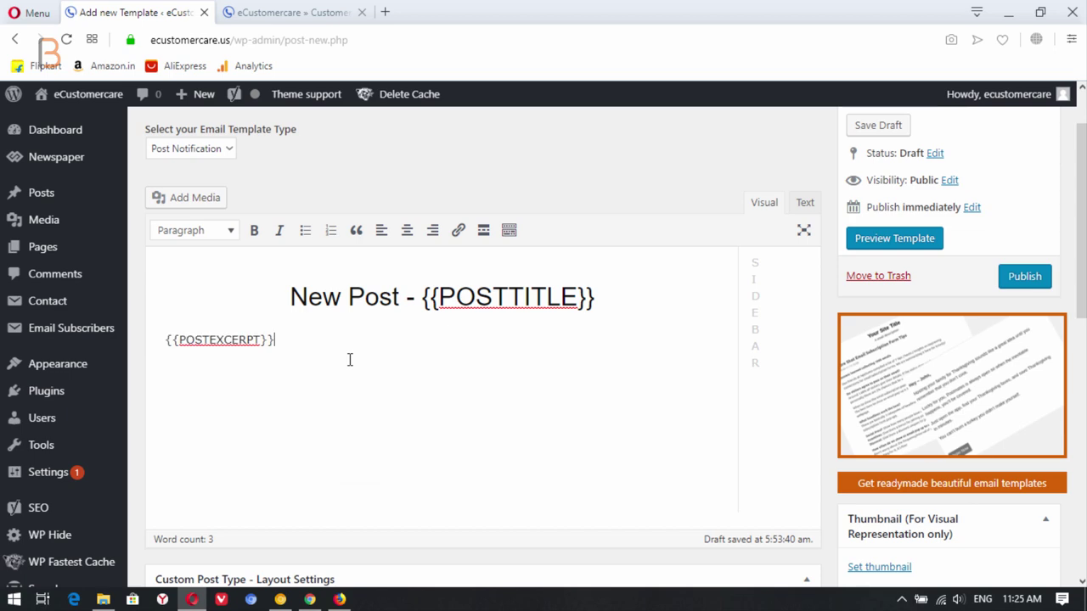
pyautogui.click(159, 340)
pyautogui.press('Return')
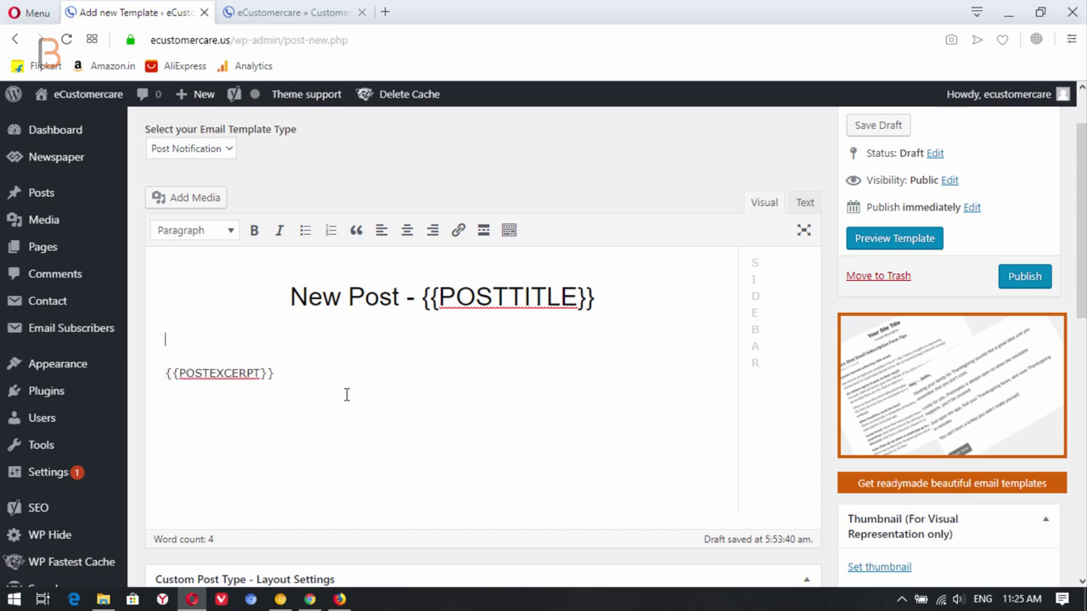
pyautogui.scroll(-4, 346, 394)
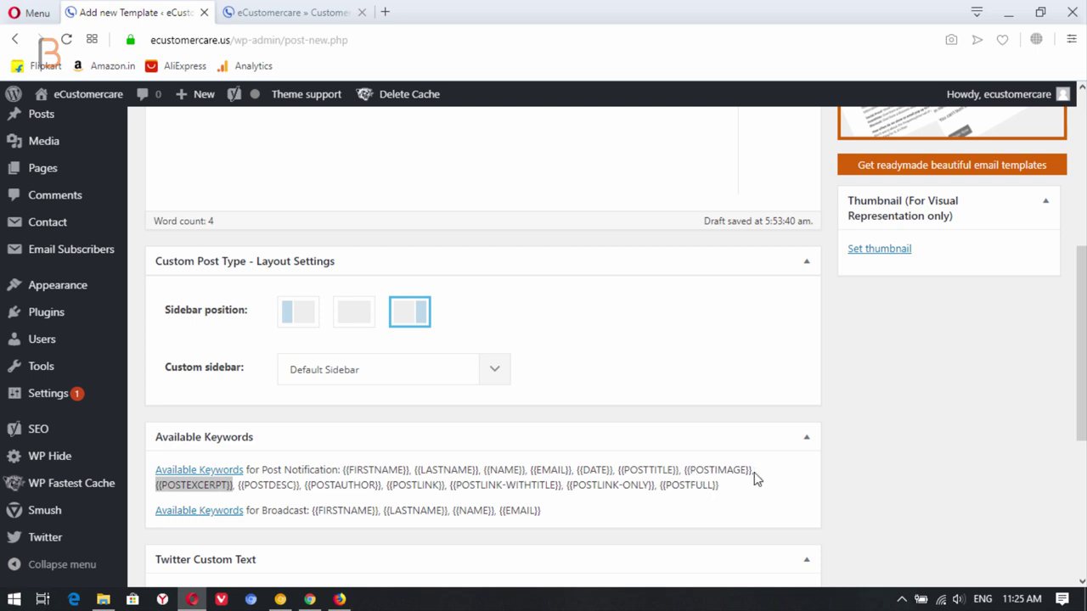
pyautogui.moveTo(755, 471); pyautogui.dragTo(684, 469)
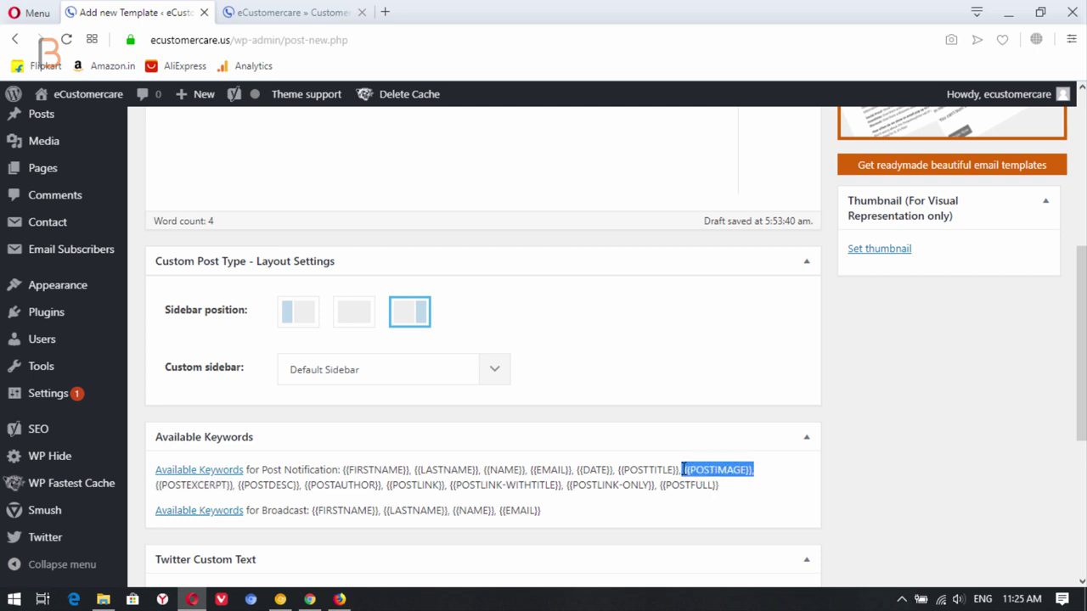
pyautogui.scroll(3, 303, 295)
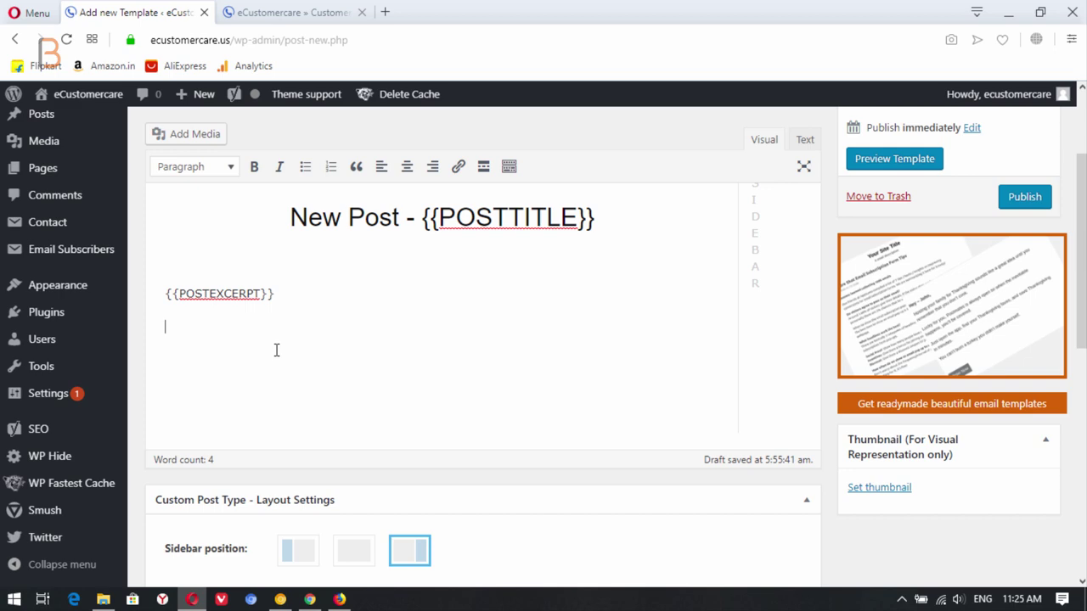
# Step: Add the line "Read more - {{POSTLINK}}" below the excerpt, copying the link keyword from the available post notification keywords
pyautogui.write('Read more -')
pyautogui.scroll(-5, 398, 419)
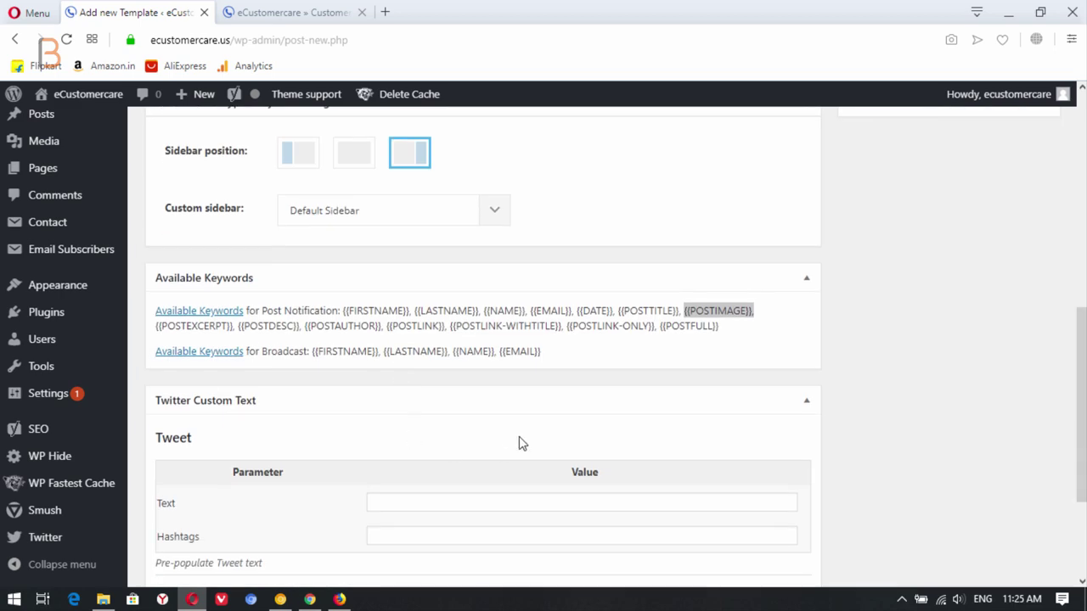
pyautogui.click(645, 373)
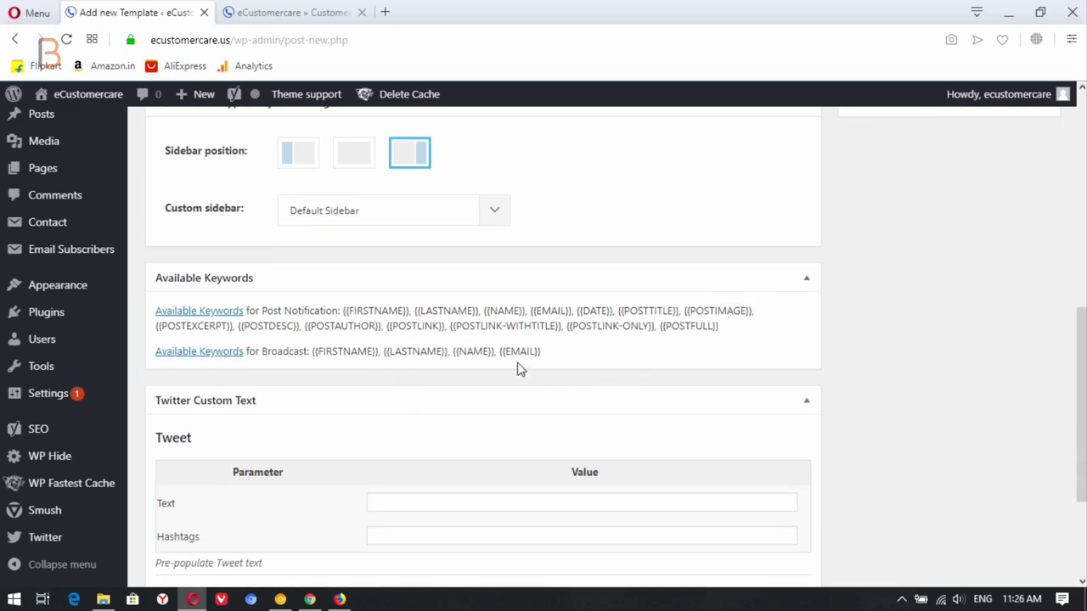
pyautogui.moveTo(388, 326); pyautogui.dragTo(446, 327)
pyautogui.click(396, 326)
pyautogui.hotkey('ctrl', 'c')
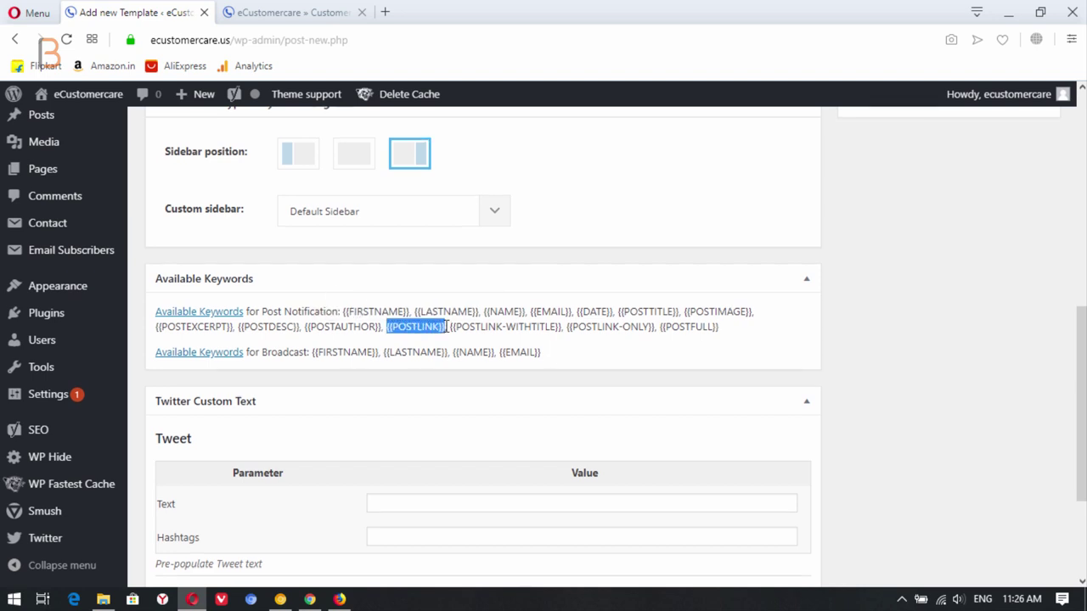
pyautogui.scroll(5, 446, 326)
pyautogui.click(289, 327)
pyautogui.hotkey('ctrl', 'v')
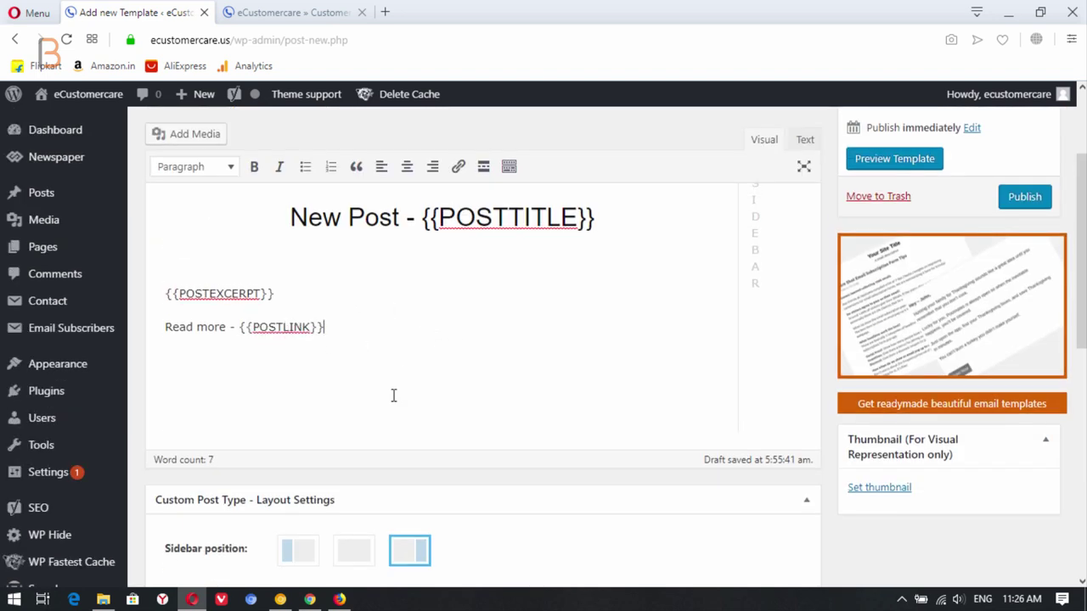
pyautogui.scroll(1, 393, 395)
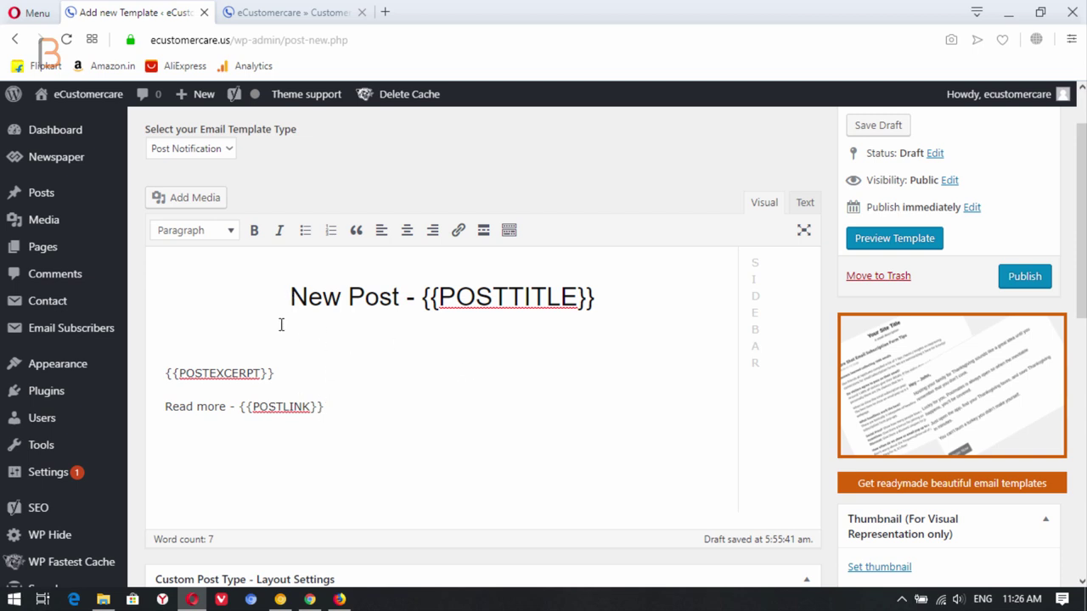
# Step: Remove the empty line between the heading and {{POSTEXCERPT}} in the New Post template and publish the template
pyautogui.click(242, 334)
pyautogui.press('BackSpace')
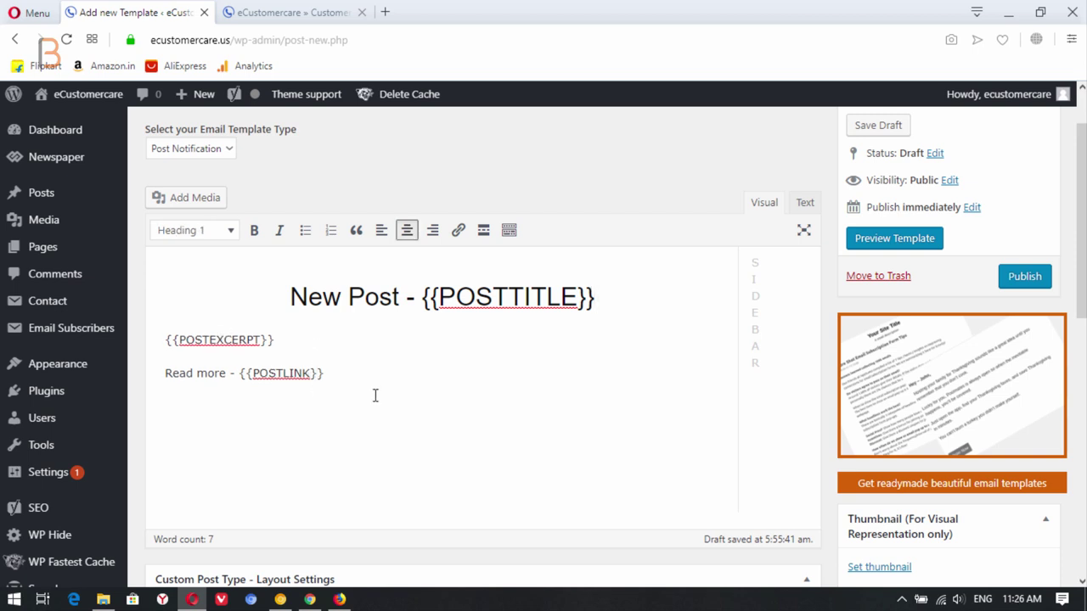
pyautogui.scroll(-2, 376, 396)
pyautogui.scroll(-7, 517, 382)
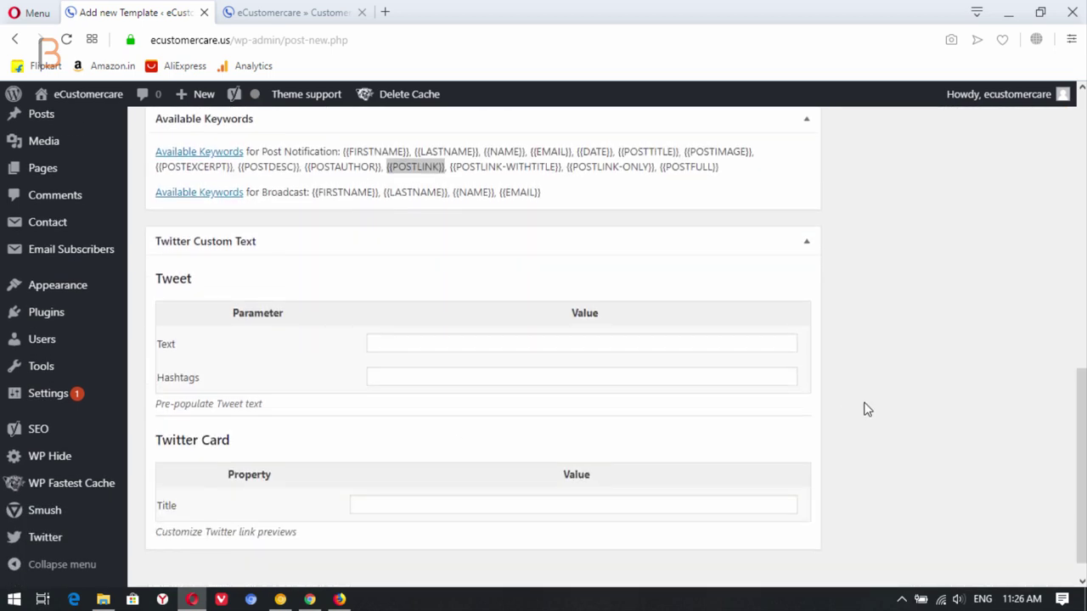
pyautogui.scroll(8, 900, 343)
pyautogui.scroll(2, 843, 259)
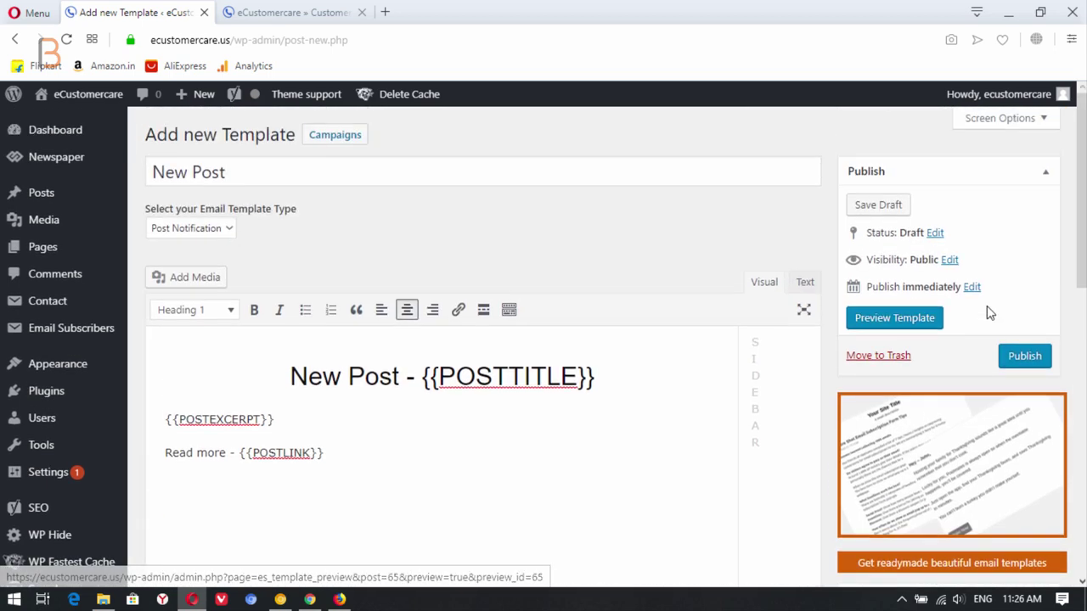
pyautogui.click(1029, 357)
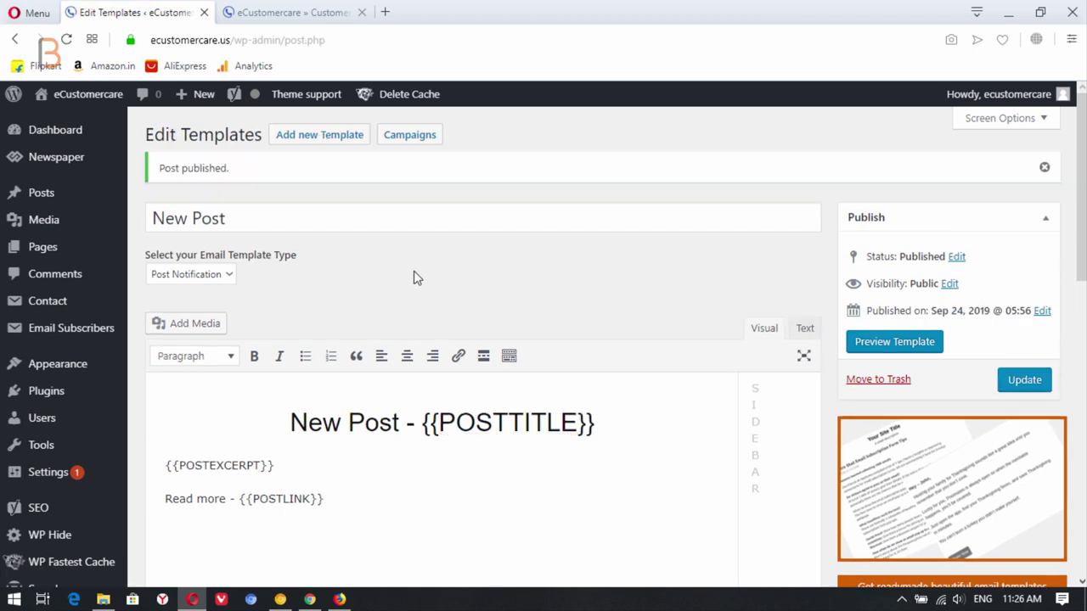
# Step: Start a new post notification campaign and choose Main as its contact list
pyautogui.click(398, 143)
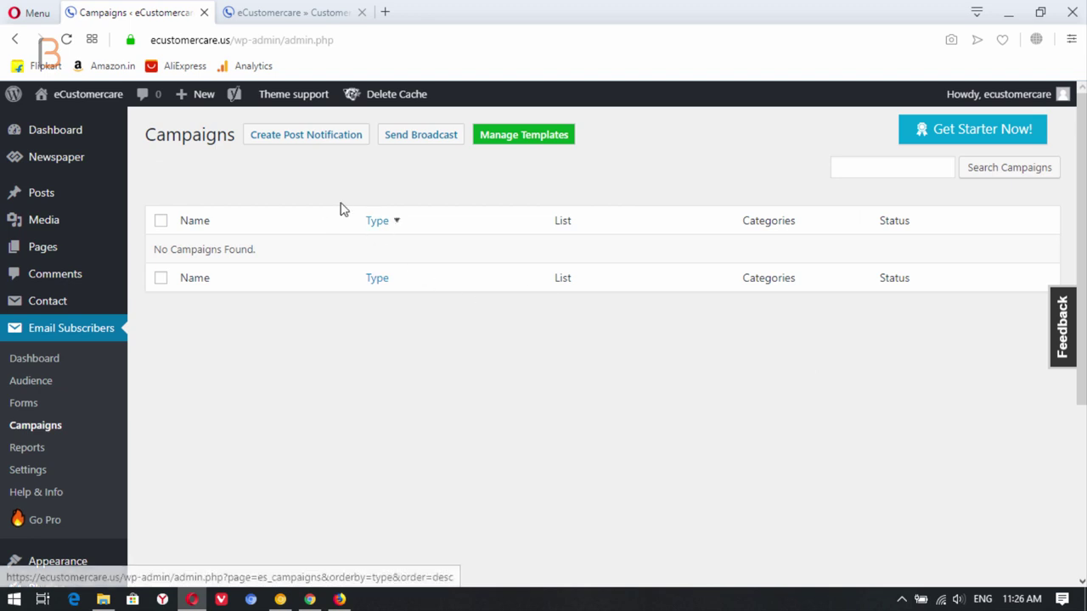
pyautogui.click(310, 143)
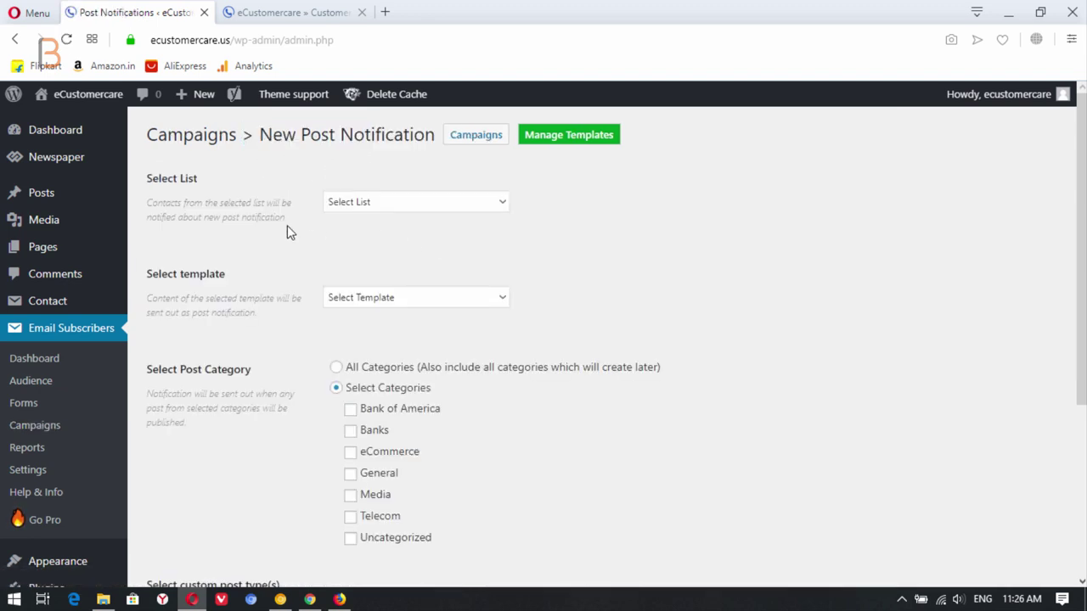
pyautogui.click(357, 203)
pyautogui.click(370, 247)
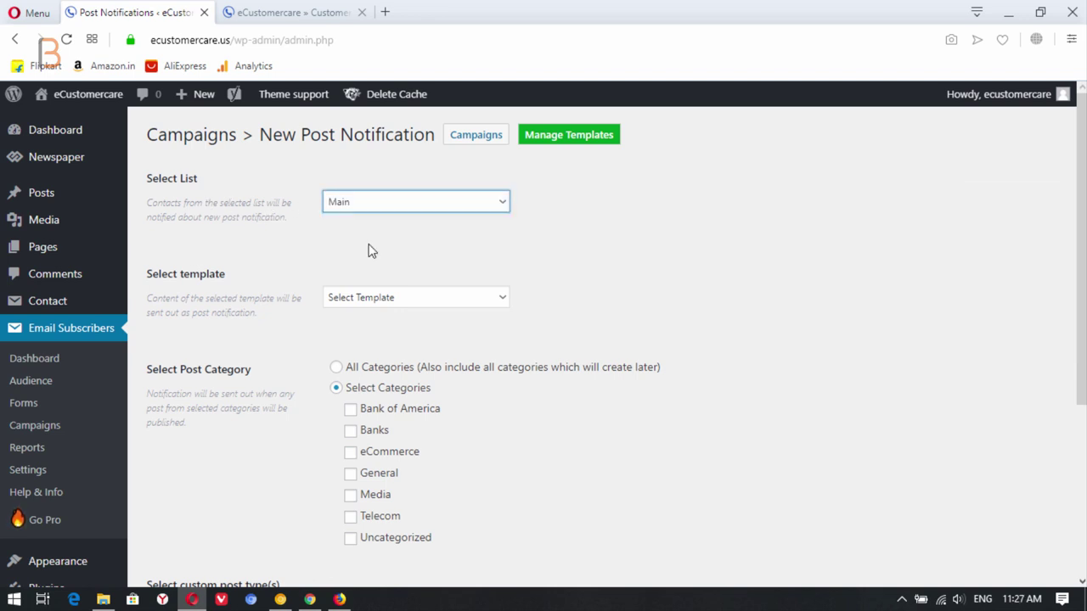
# Step: Assign the New Post template to the campaign, include All Categories, and save the post notification
pyautogui.scroll(-1, 297, 237)
pyautogui.click(374, 219)
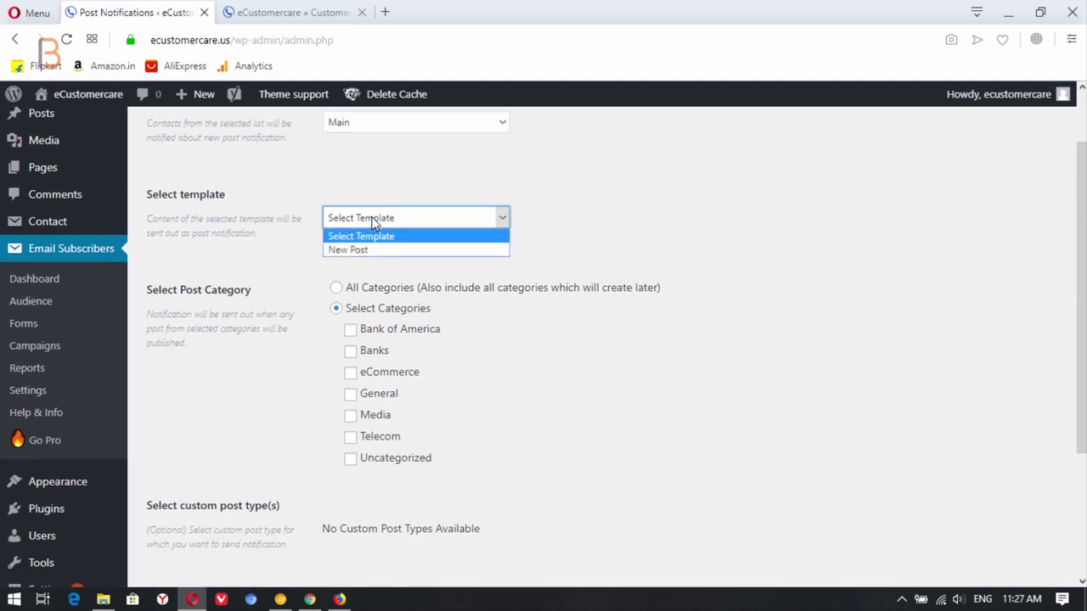
pyautogui.click(380, 250)
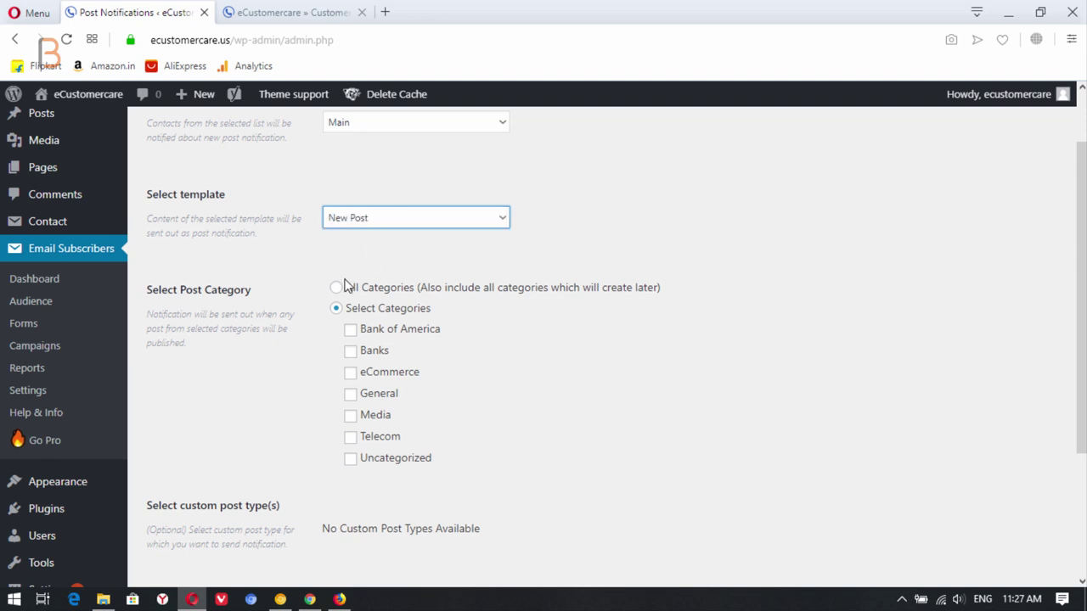
pyautogui.click(336, 287)
pyautogui.scroll(-3, 391, 360)
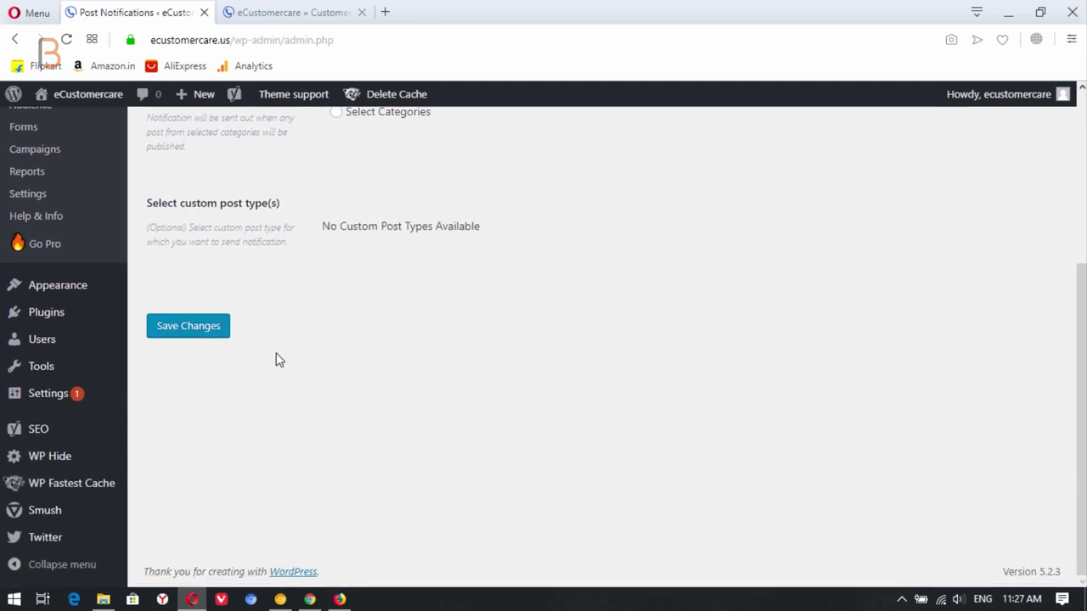
pyautogui.click(197, 331)
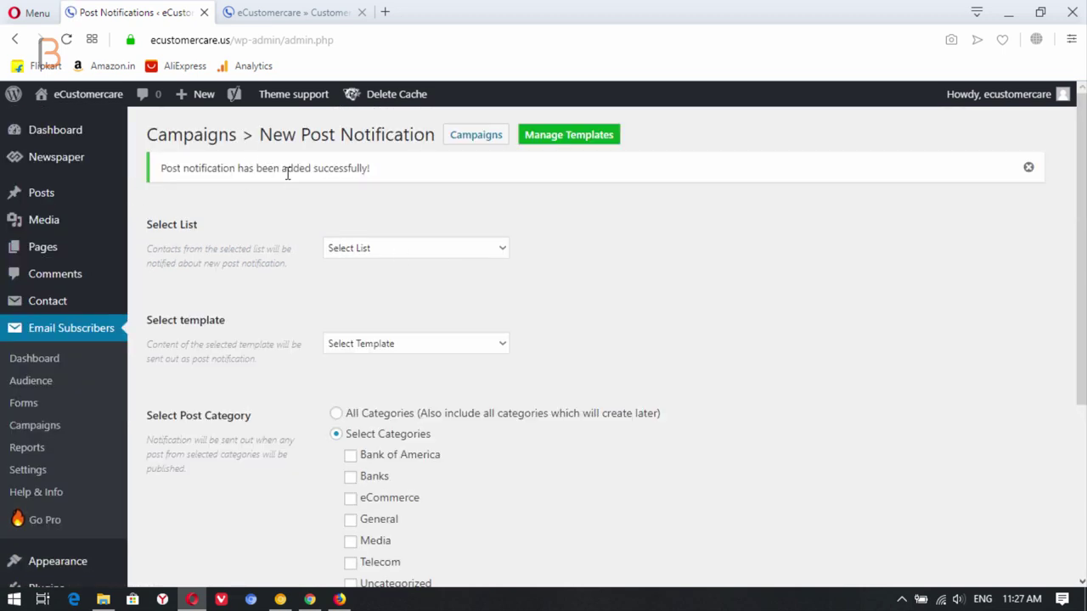
pyautogui.click(53, 427)
# Step: Create a new blog post titled "Test Post" with the body text "Just demo"
pyautogui.click(158, 219)
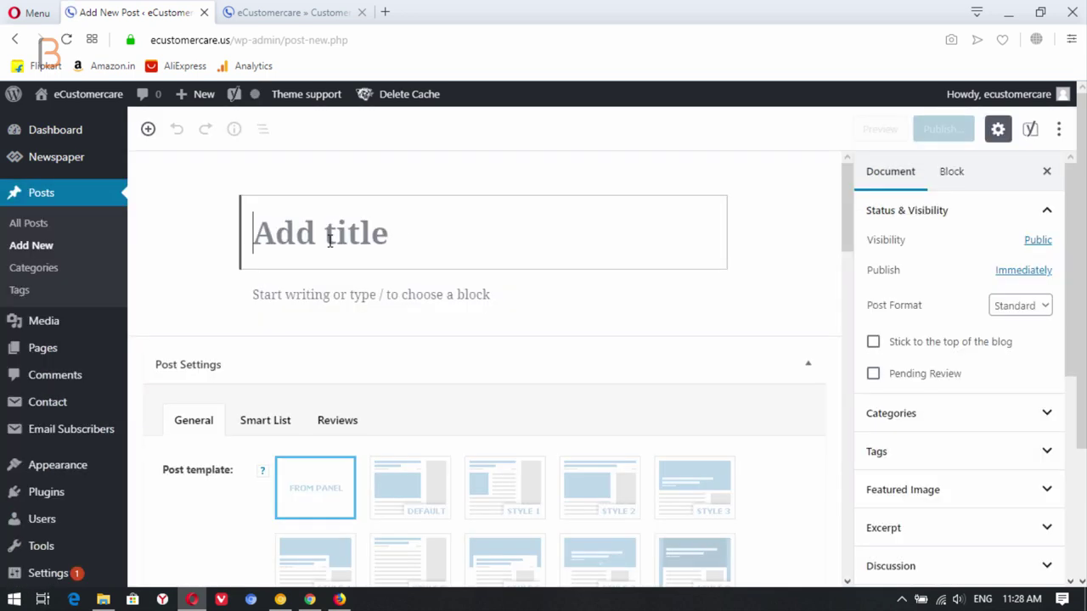
pyautogui.write('Test ')
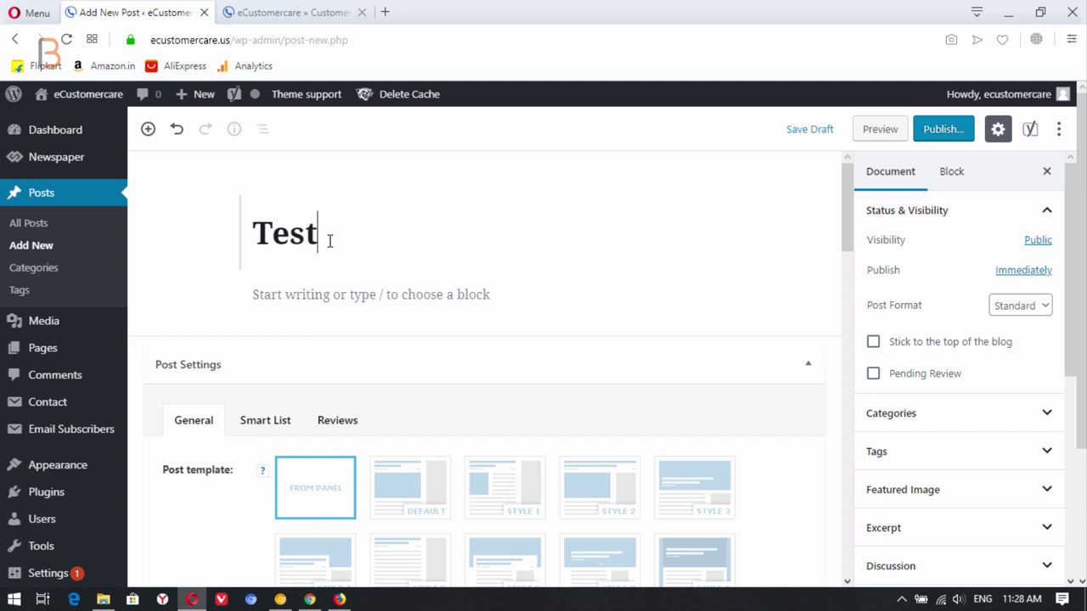
pyautogui.write('Post')
pyautogui.click(314, 296)
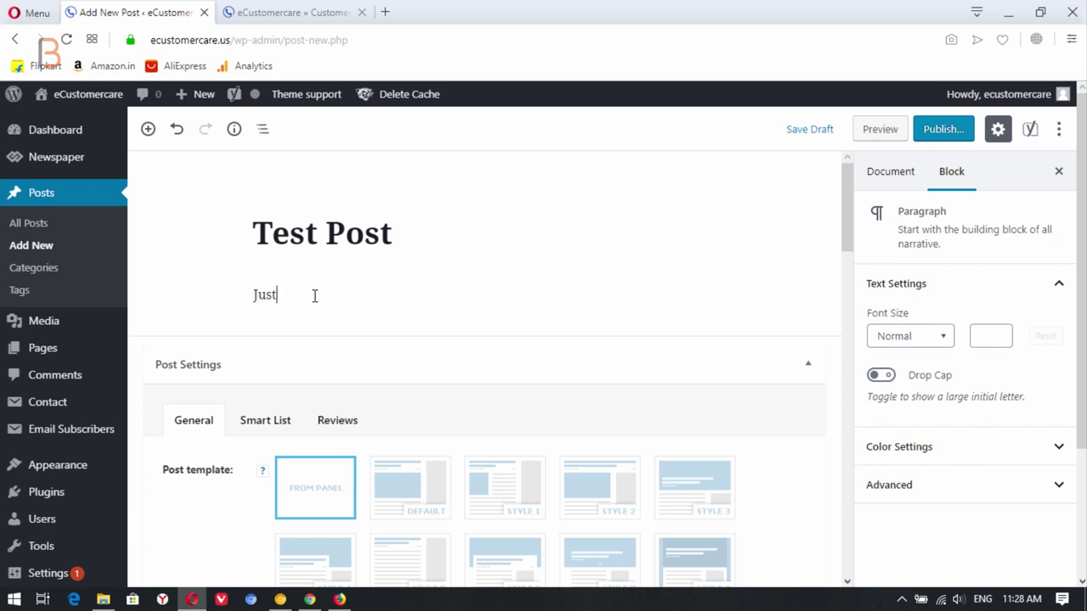
pyautogui.write('Just demo')
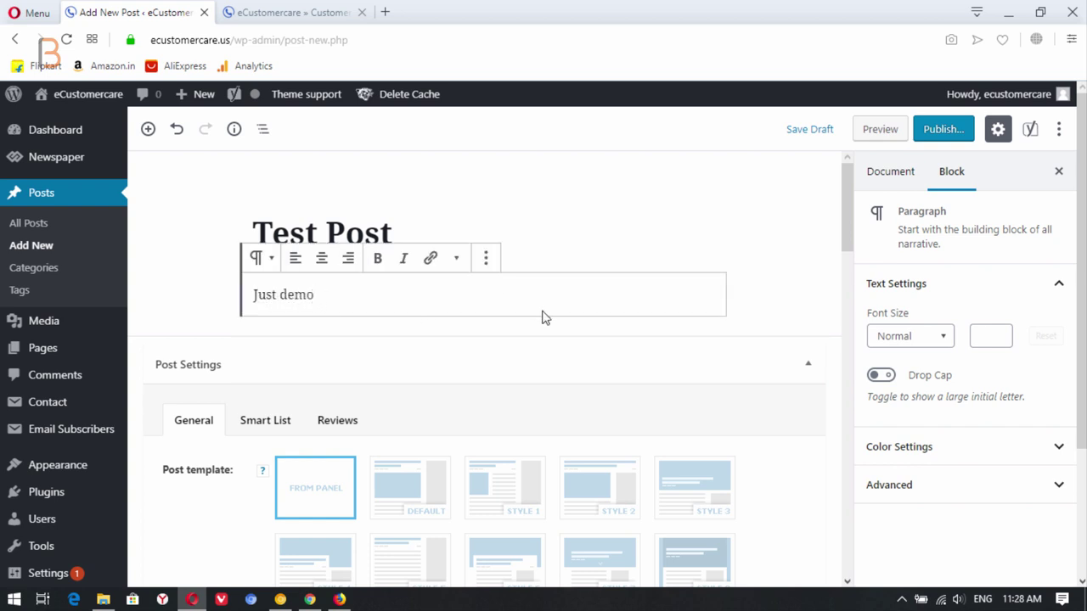
# Step: Publish the Test Post with public visibility and immediate publishing
pyautogui.scroll(-4, 691, 425)
pyautogui.scroll(4, 689, 395)
pyautogui.click(567, 233)
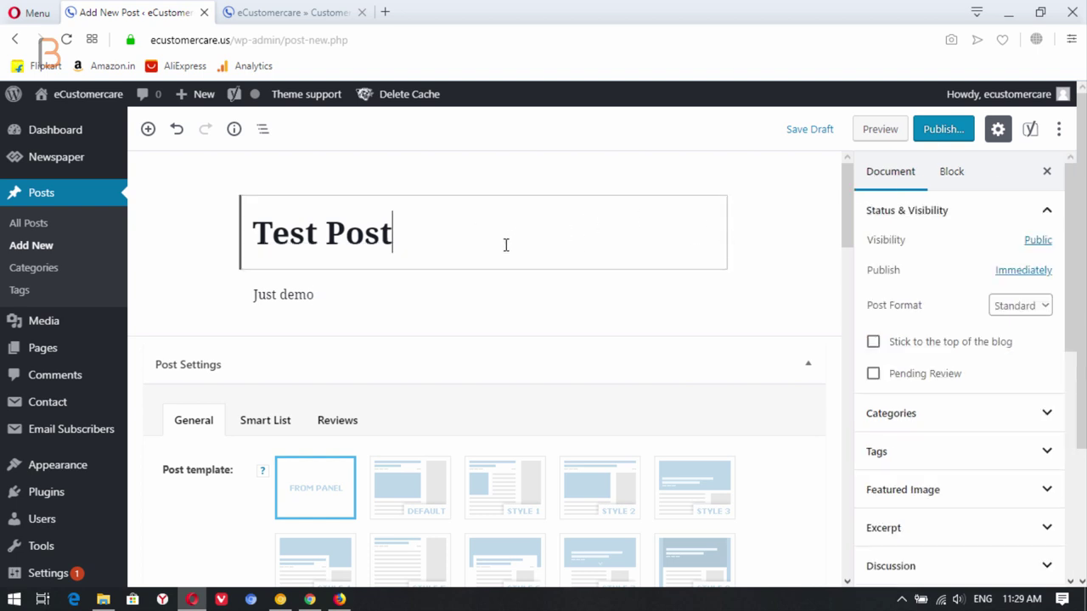
pyautogui.click(942, 131)
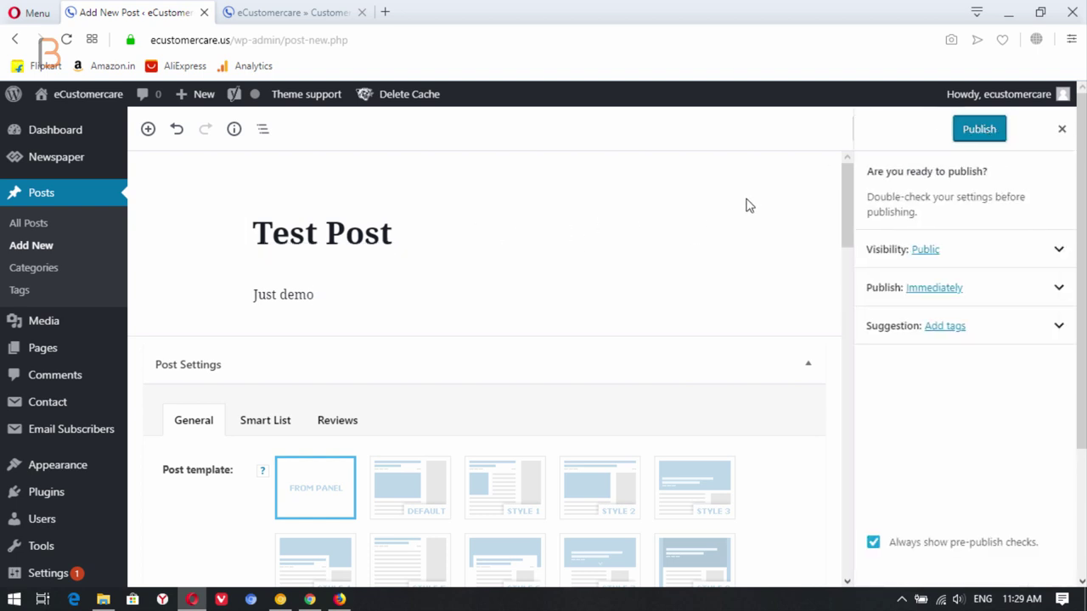
pyautogui.click(989, 130)
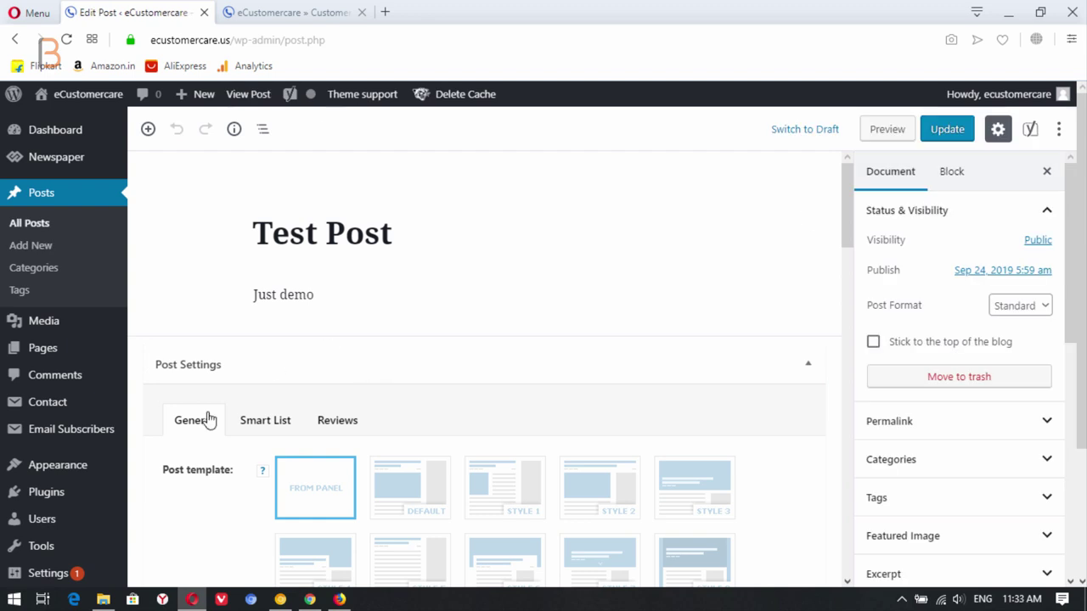
# Step: Open the Email Subscribers reports and send the queued New Post notification emails immediately
pyautogui.moveTo(48, 435)
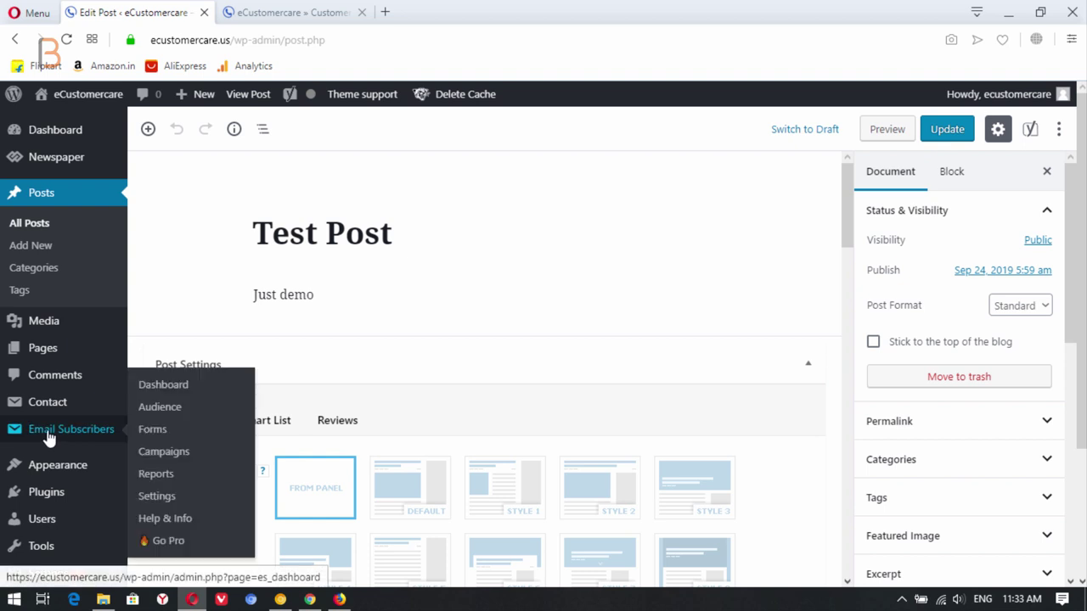
pyautogui.click(171, 473)
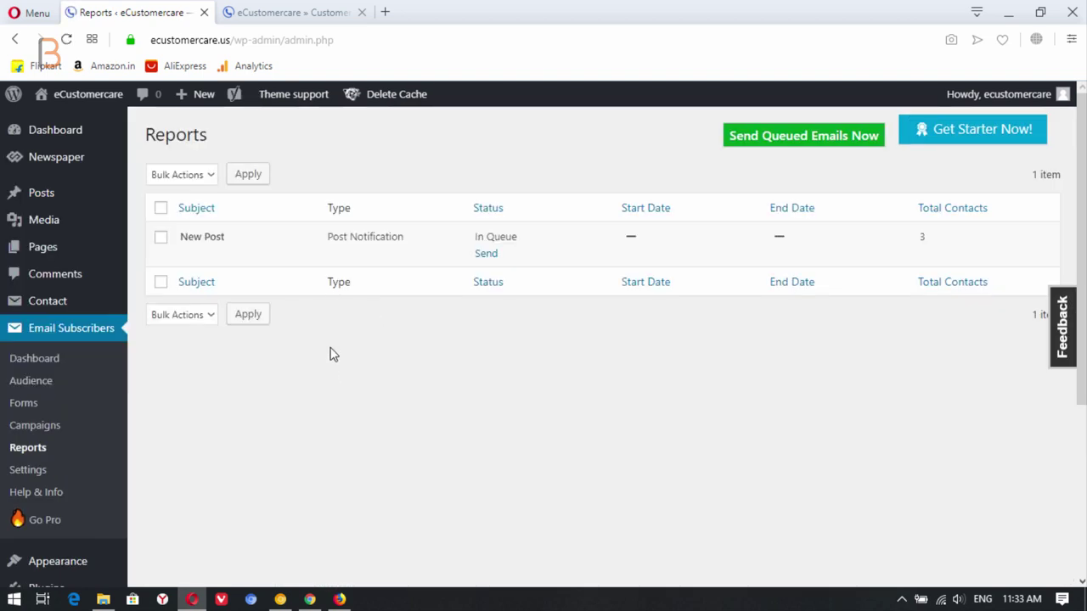
pyautogui.moveTo(951, 232)
pyautogui.click(818, 145)
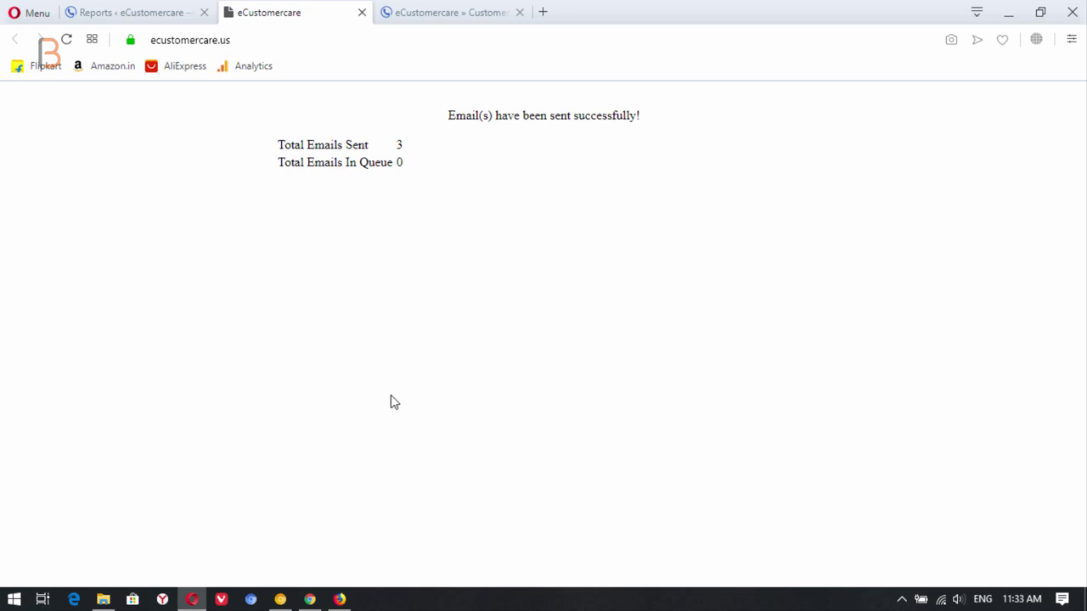
# Step: Switch to the Gmail inboxes in Chrome and Firefox to check for the New Post notification email
pyautogui.click(310, 600)
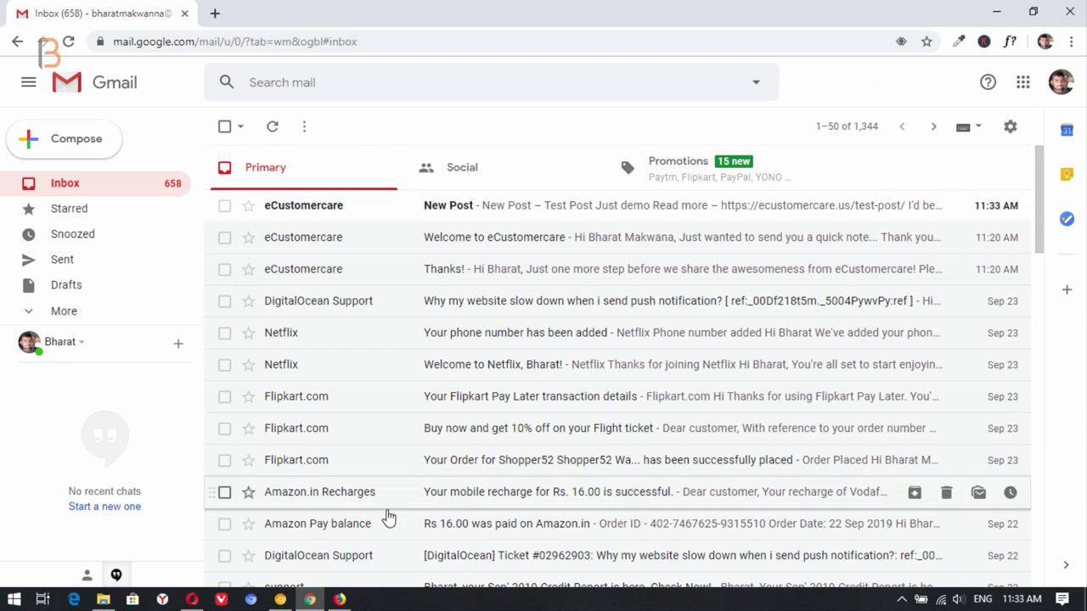
pyautogui.click(338, 600)
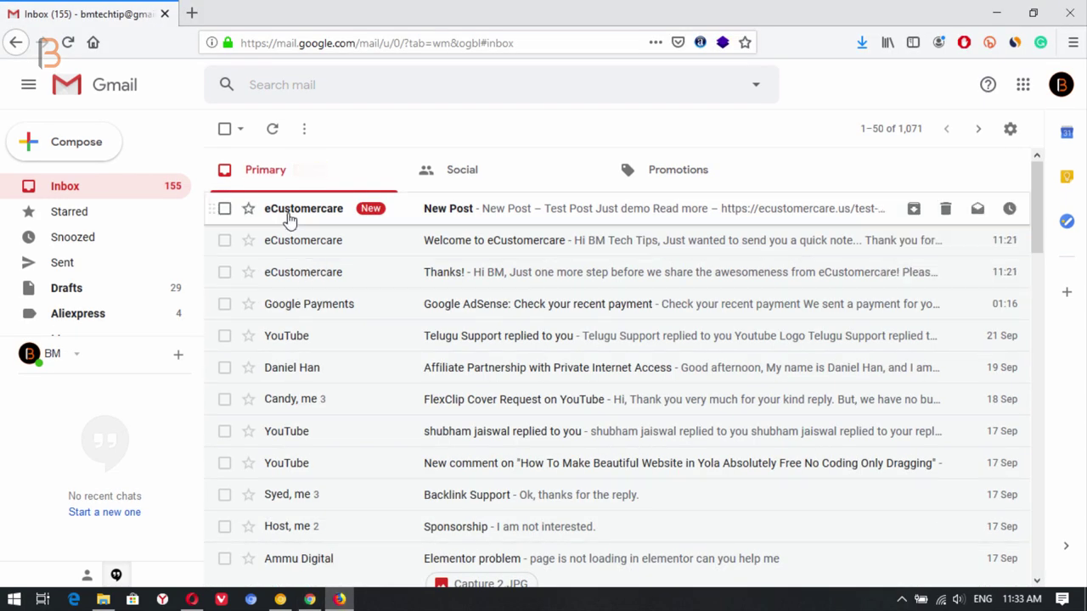
pyautogui.click(312, 597)
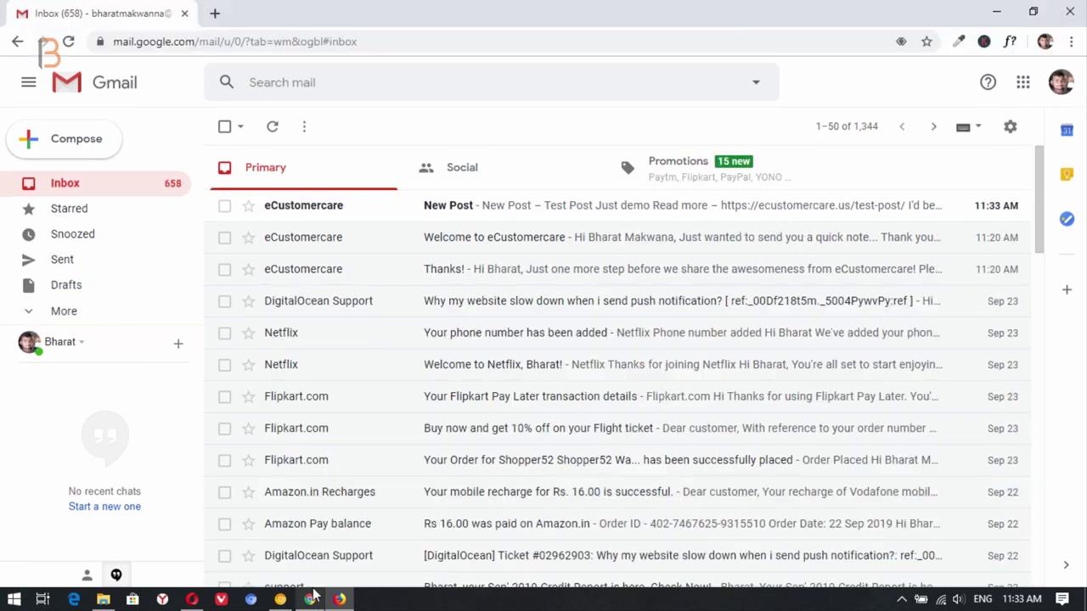
# Step: Open the New Post email in Chrome, follow its Read more link to the test post, and return to the email
pyautogui.click(405, 210)
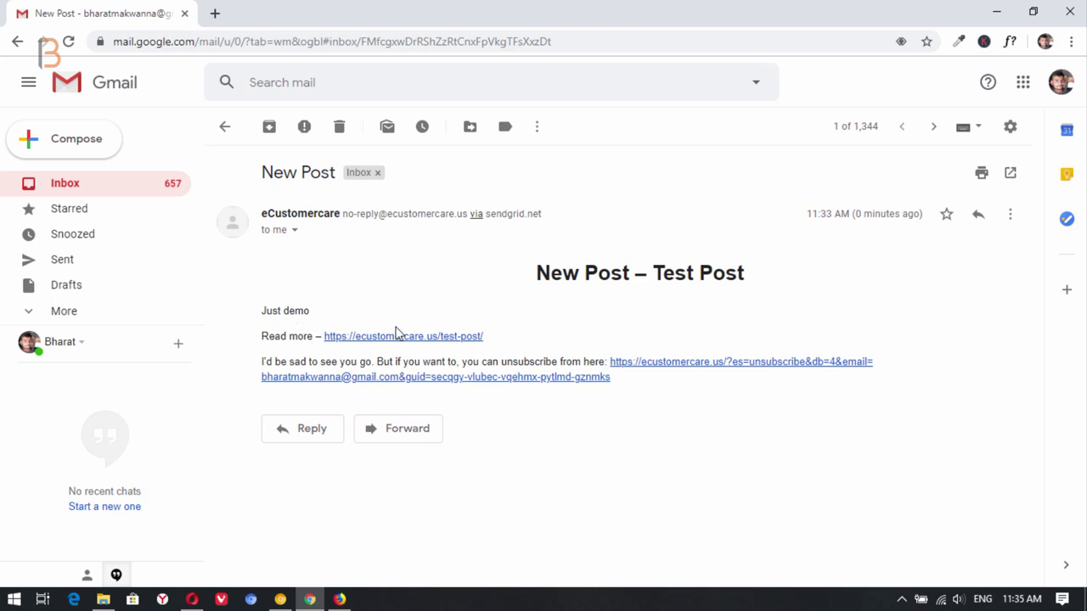
pyautogui.click(424, 337)
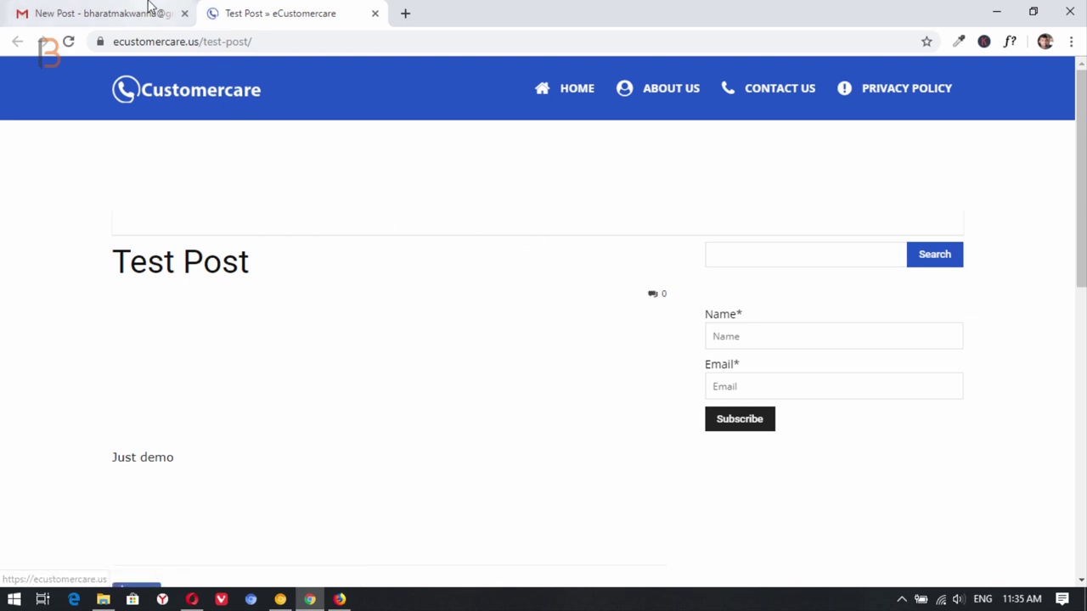
pyautogui.click(148, 8)
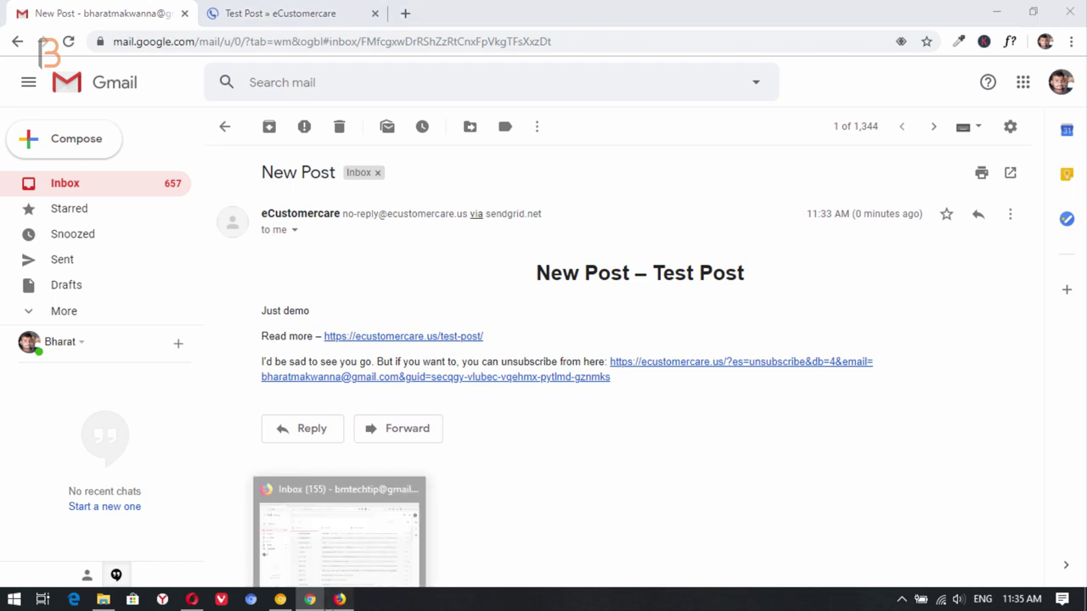
# Step: View the New Post email in the Gmail account in Firefox and return to the Email Subscribers reports in Opera
pyautogui.click(339, 599)
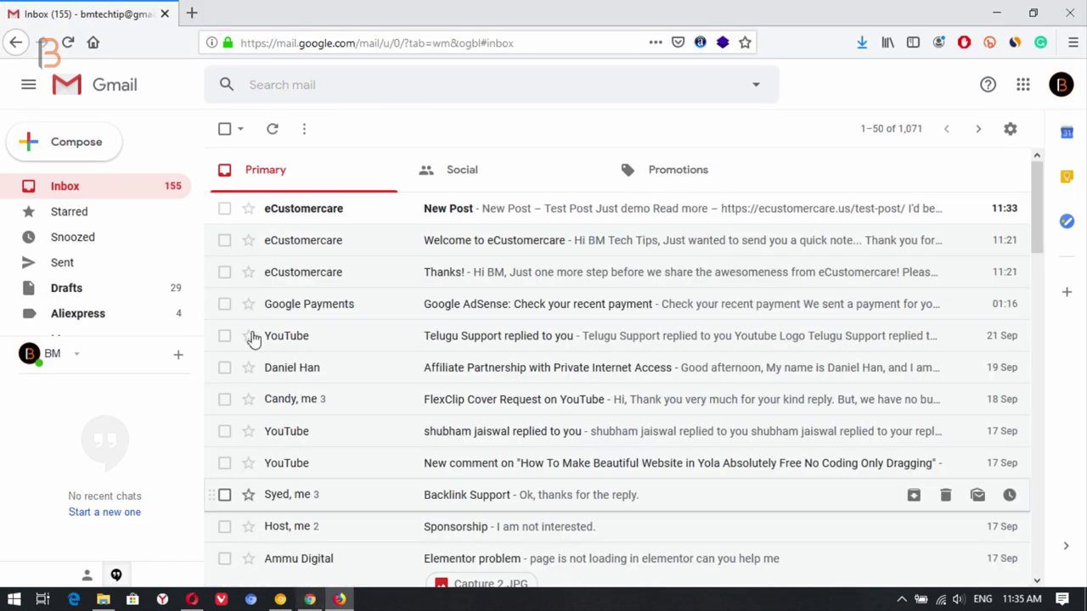
pyautogui.click(378, 209)
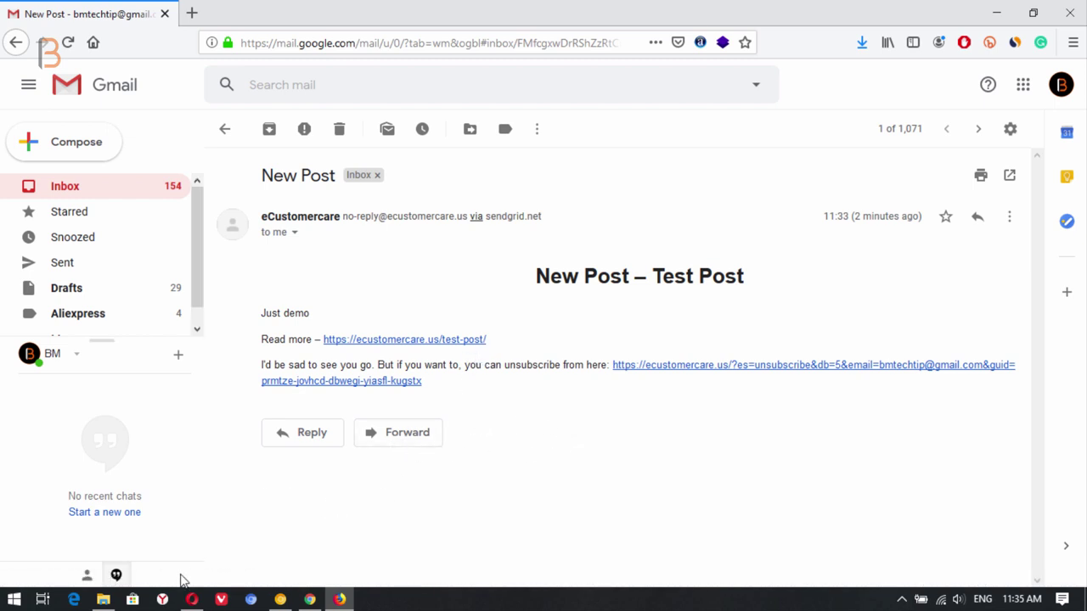
pyautogui.click(192, 600)
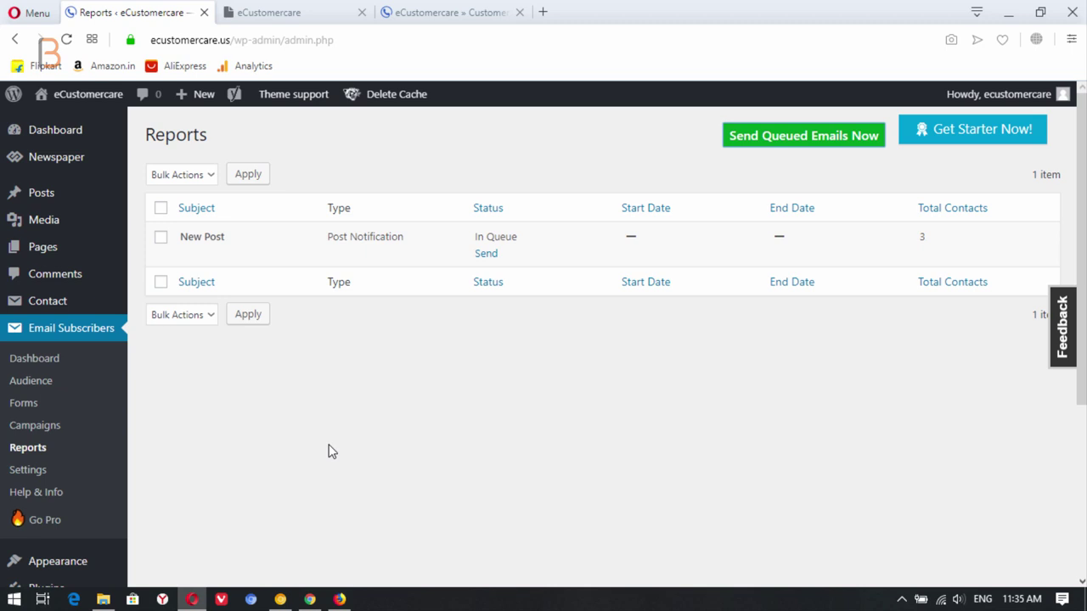